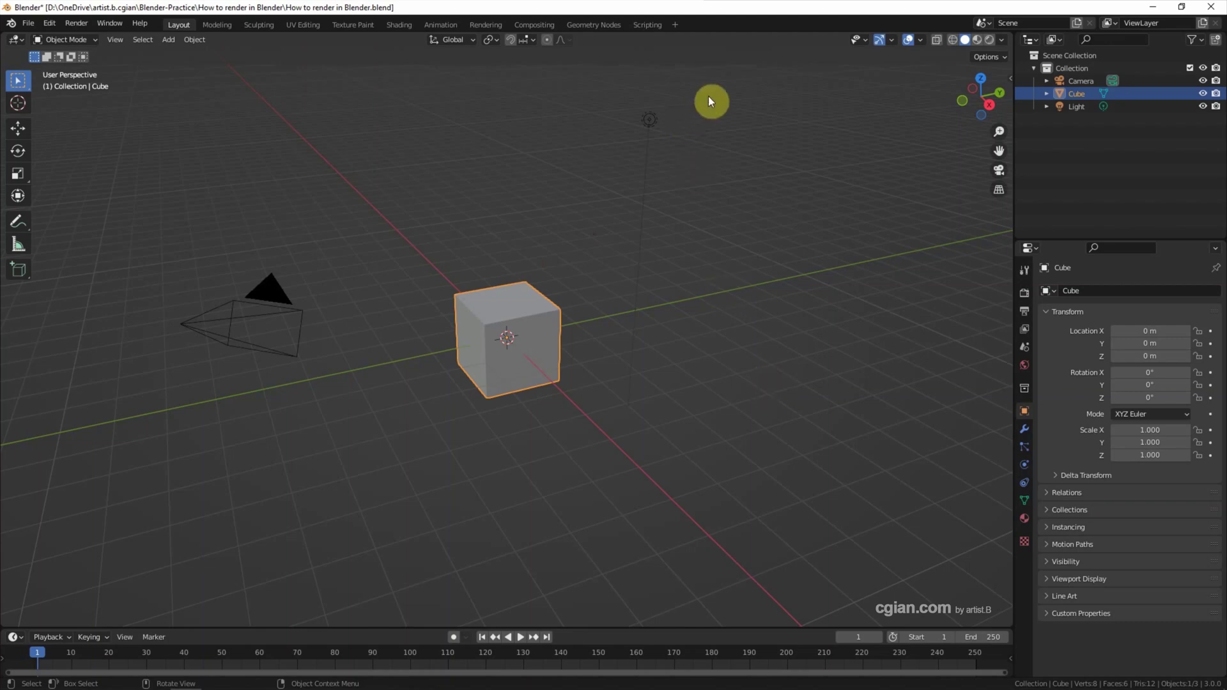
# - Box-select the default camera, cube and light together and delete all three
pyautogui.moveTo(717, 91); pyautogui.dragTo(118, 513)
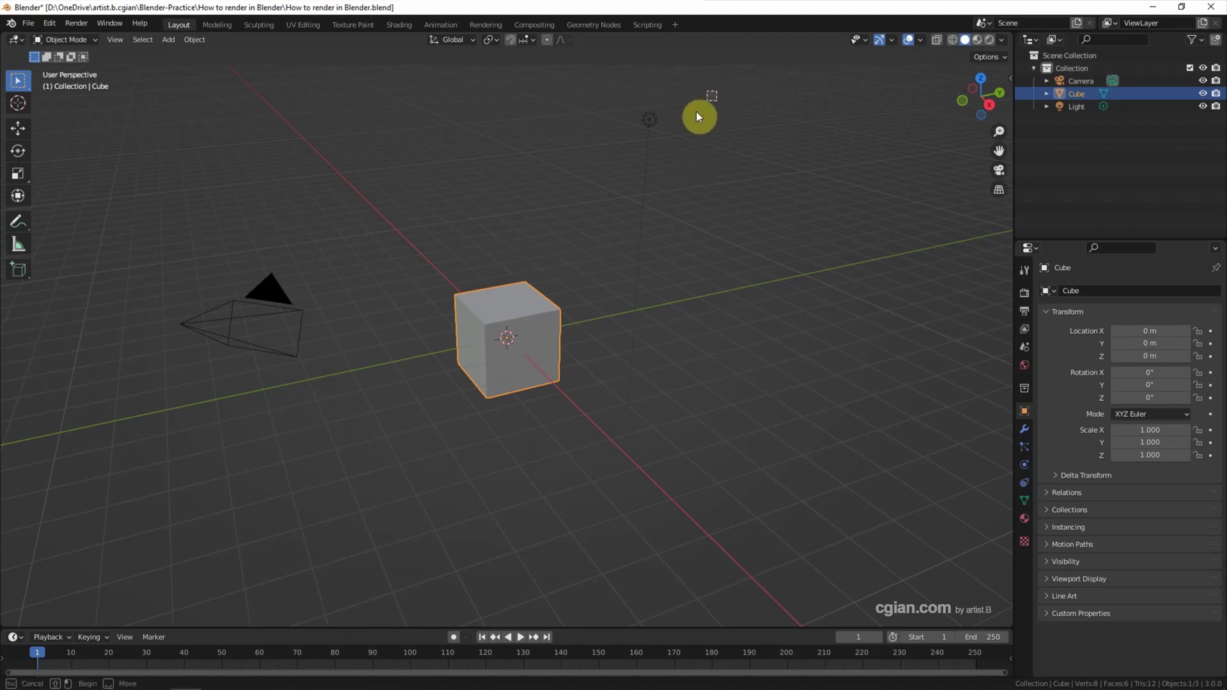
pyautogui.press('Delete')
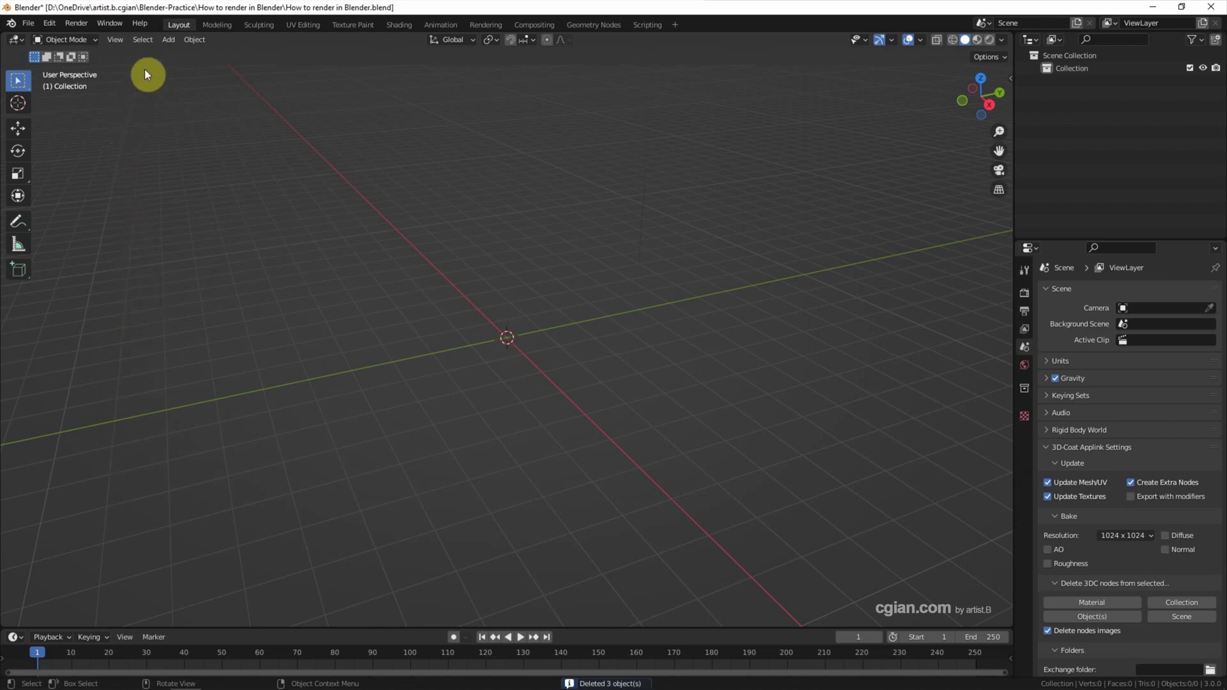
pyautogui.click(170, 39)
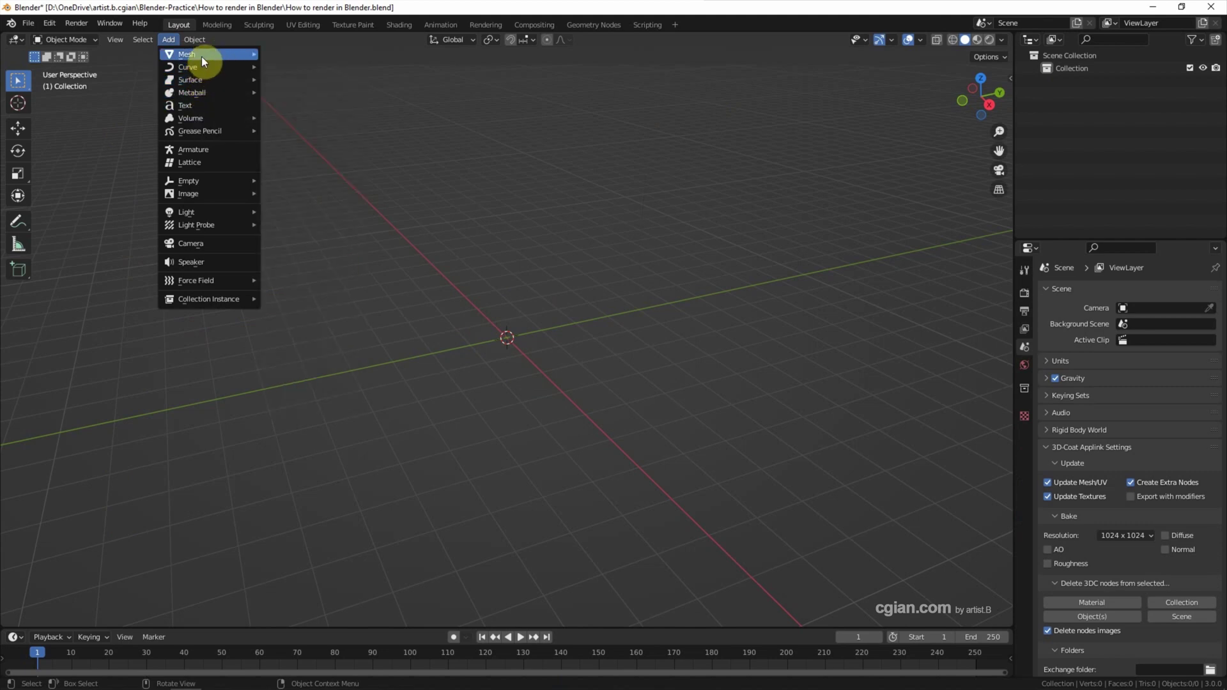
pyautogui.moveTo(187, 55)
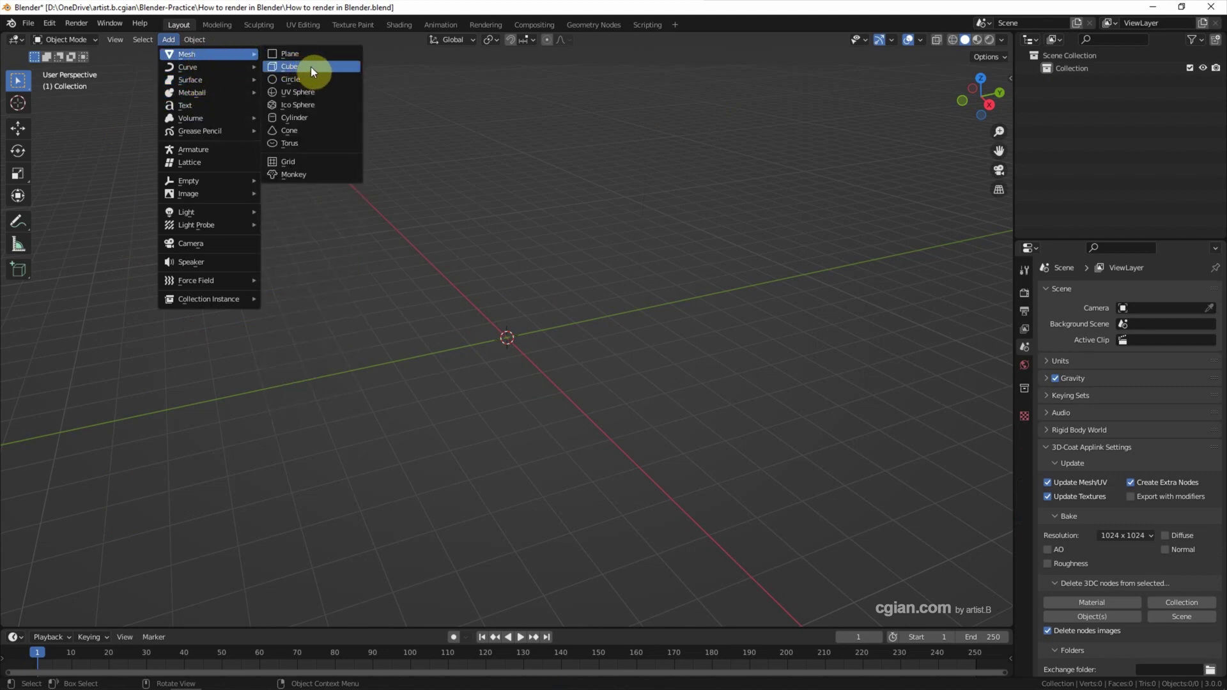
# - Add a cube mesh at the origin, staying in Object Mode, and orbit slightly around it
pyautogui.click(312, 66)
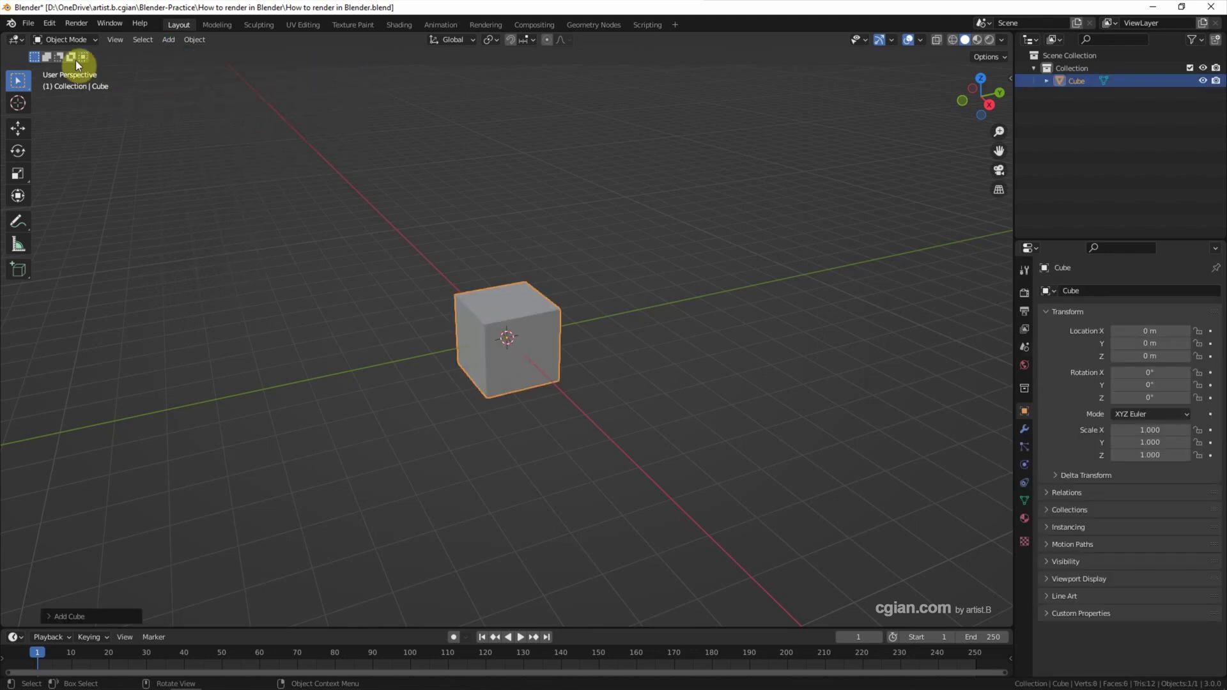
pyautogui.click(75, 40)
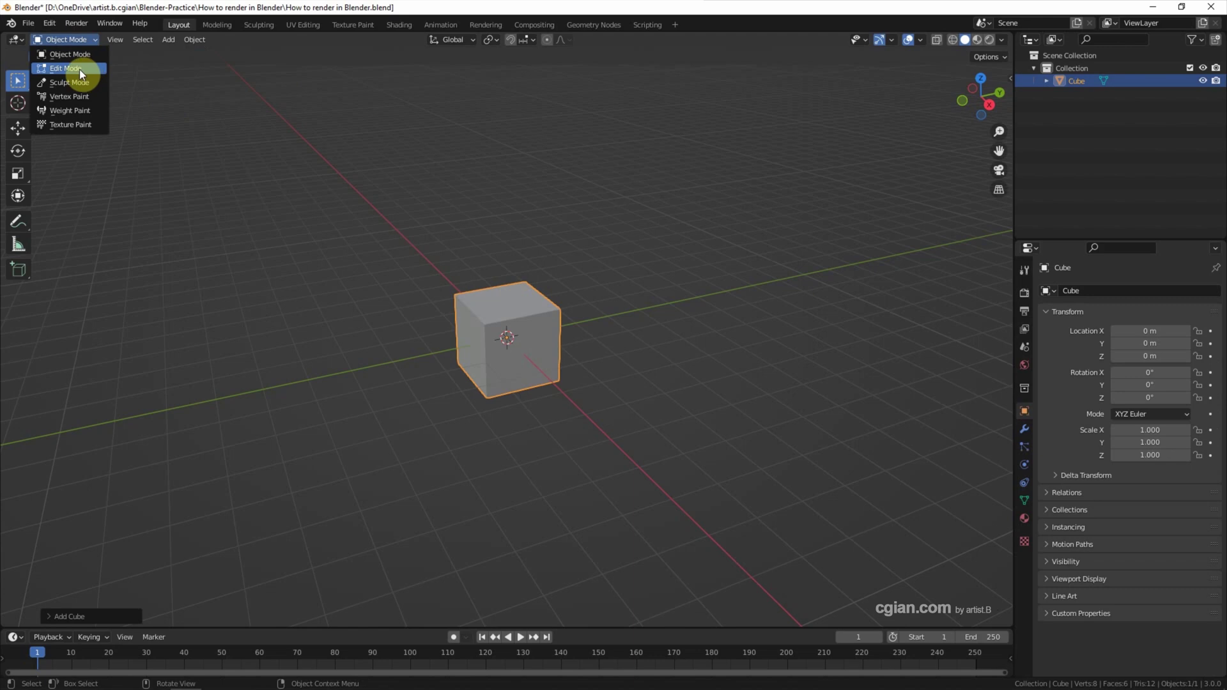
pyautogui.click(80, 51)
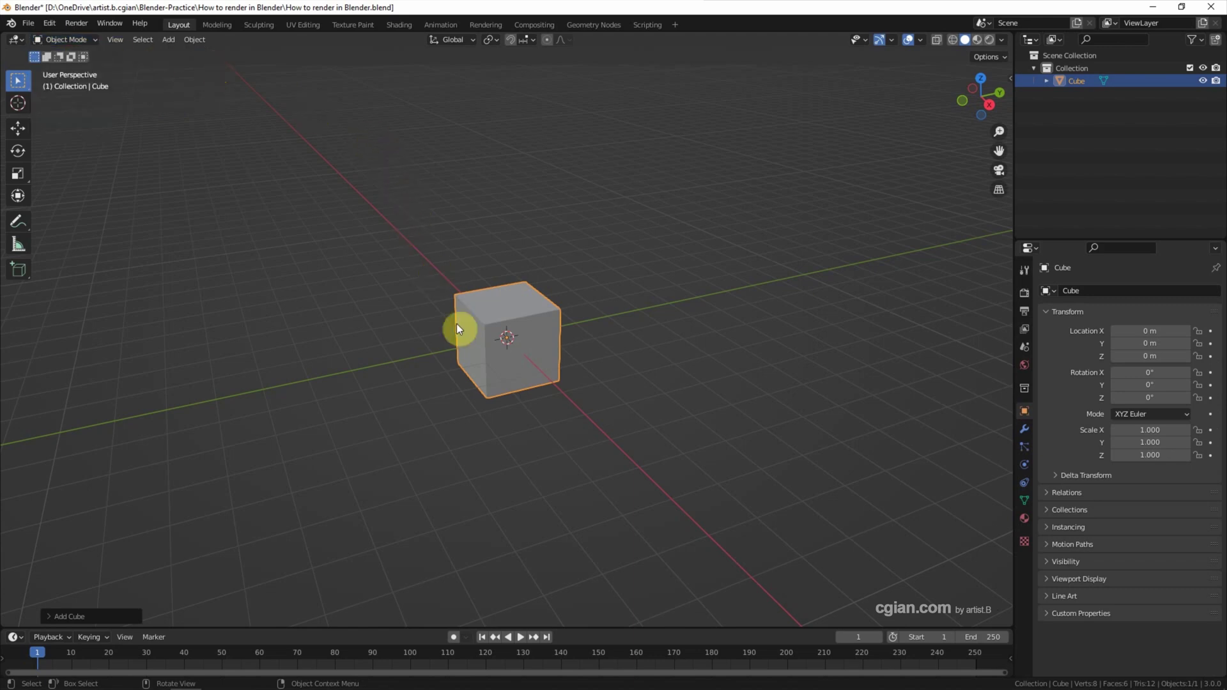
pyautogui.scroll(2, 441, 327)
pyautogui.scroll(2, 398, 324)
pyautogui.scroll(2, 350, 316)
pyautogui.moveTo(331, 312); pyautogui.dragTo(342, 312, button='middle')
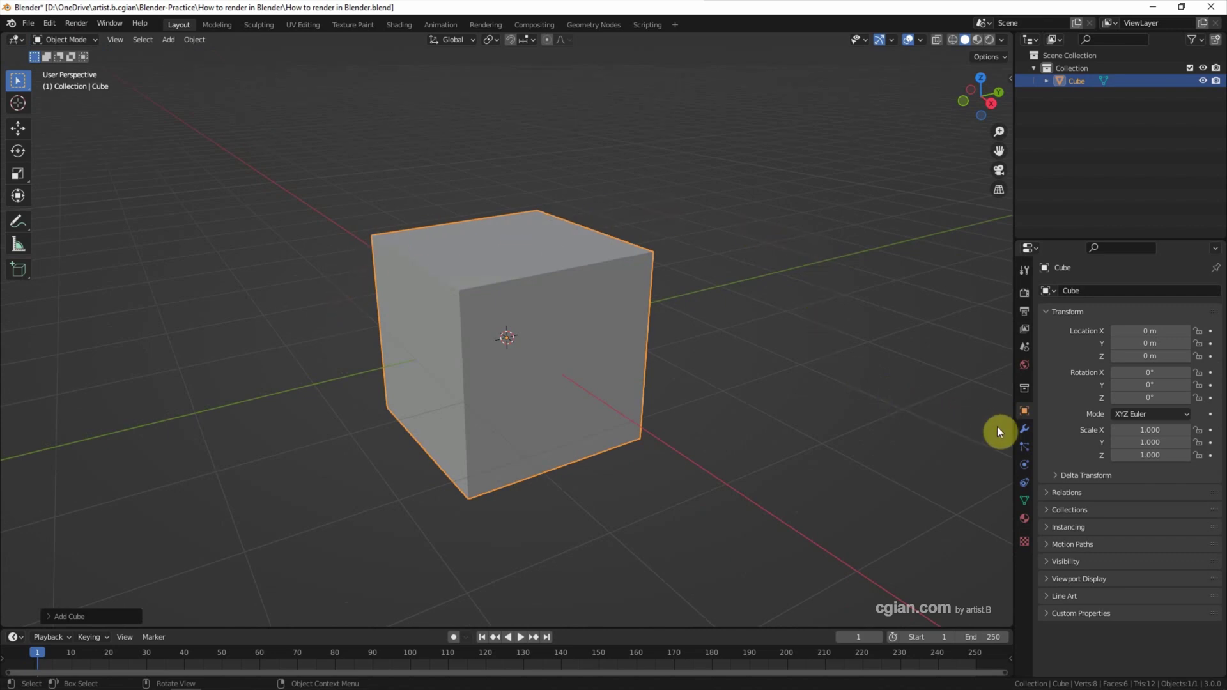
pyautogui.click(1024, 429)
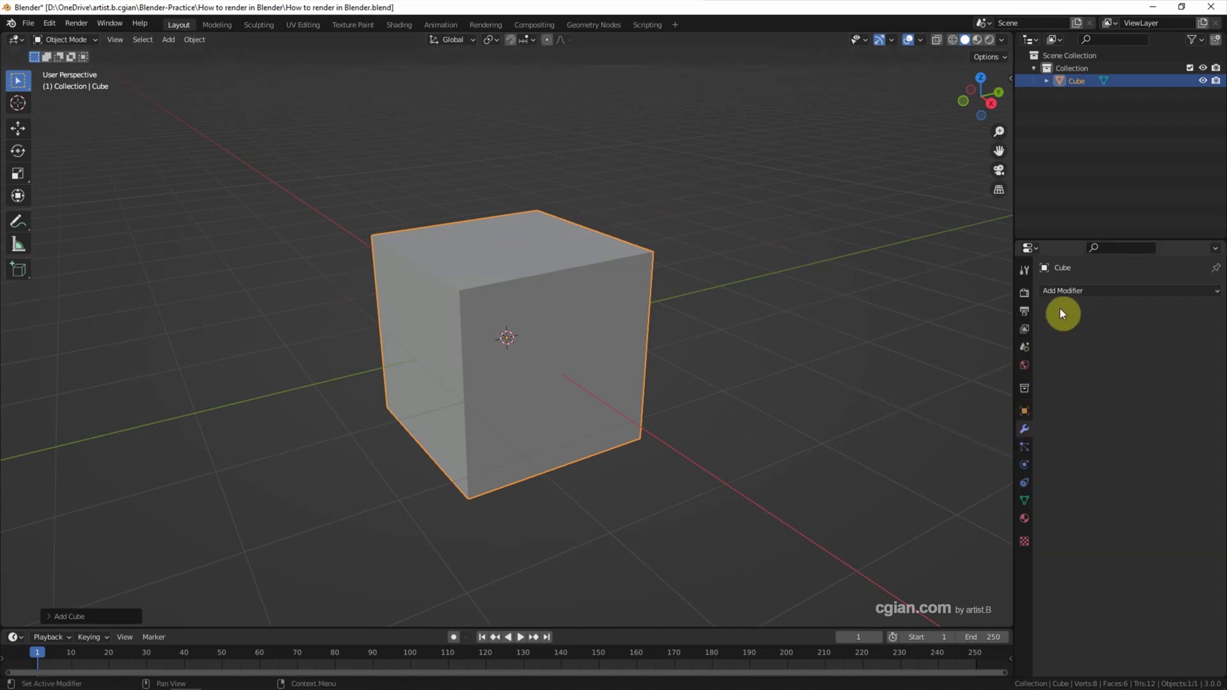
# - Add a Bevel modifier to the cube with Amount 0.03 m and 3 segments
pyautogui.click(1064, 291)
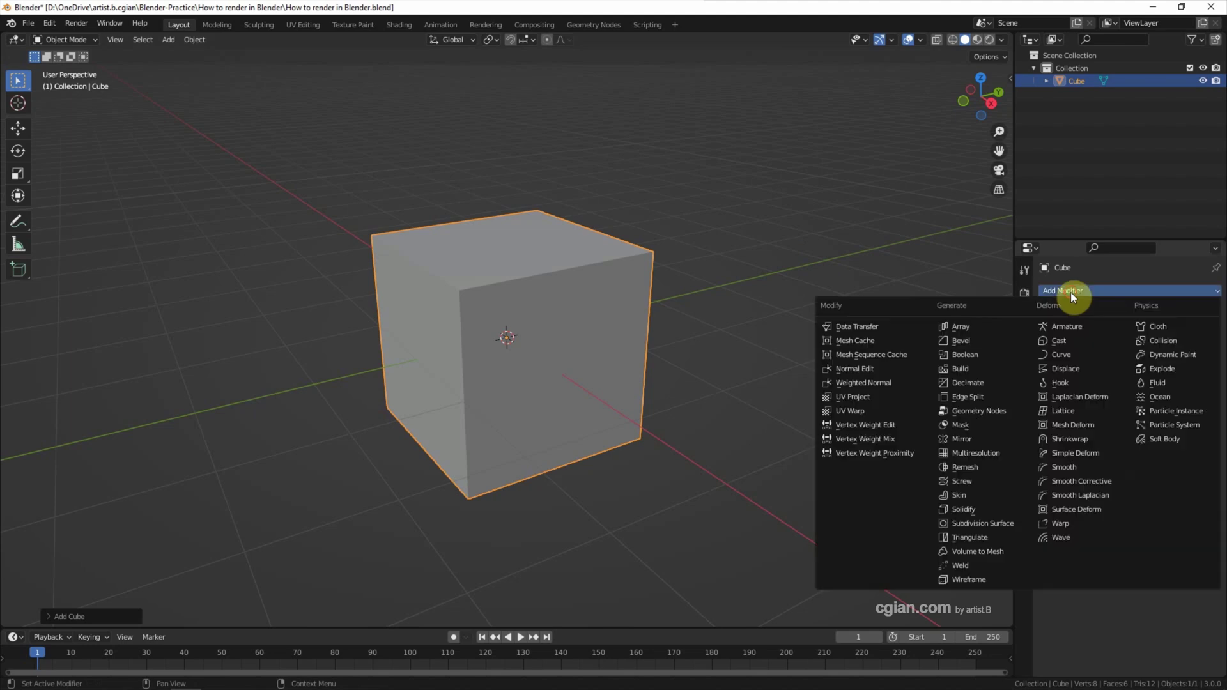
pyautogui.click(988, 345)
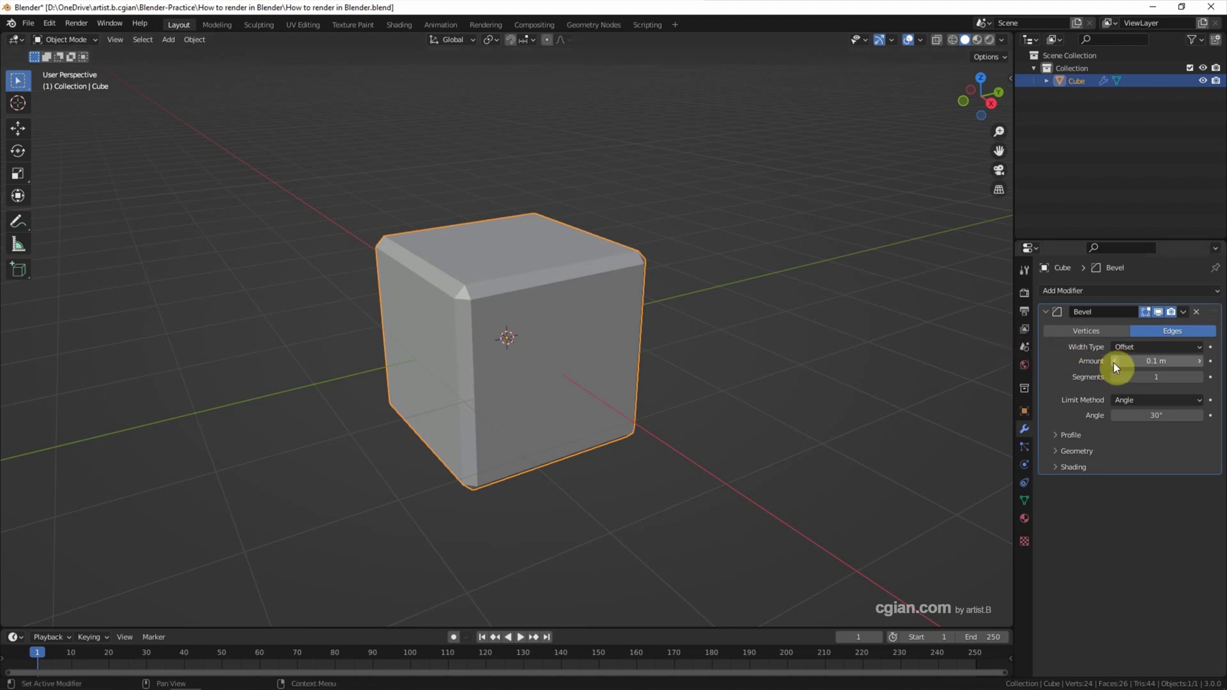
pyautogui.moveTo(1112, 362); pyautogui.dragTo(1093, 362)
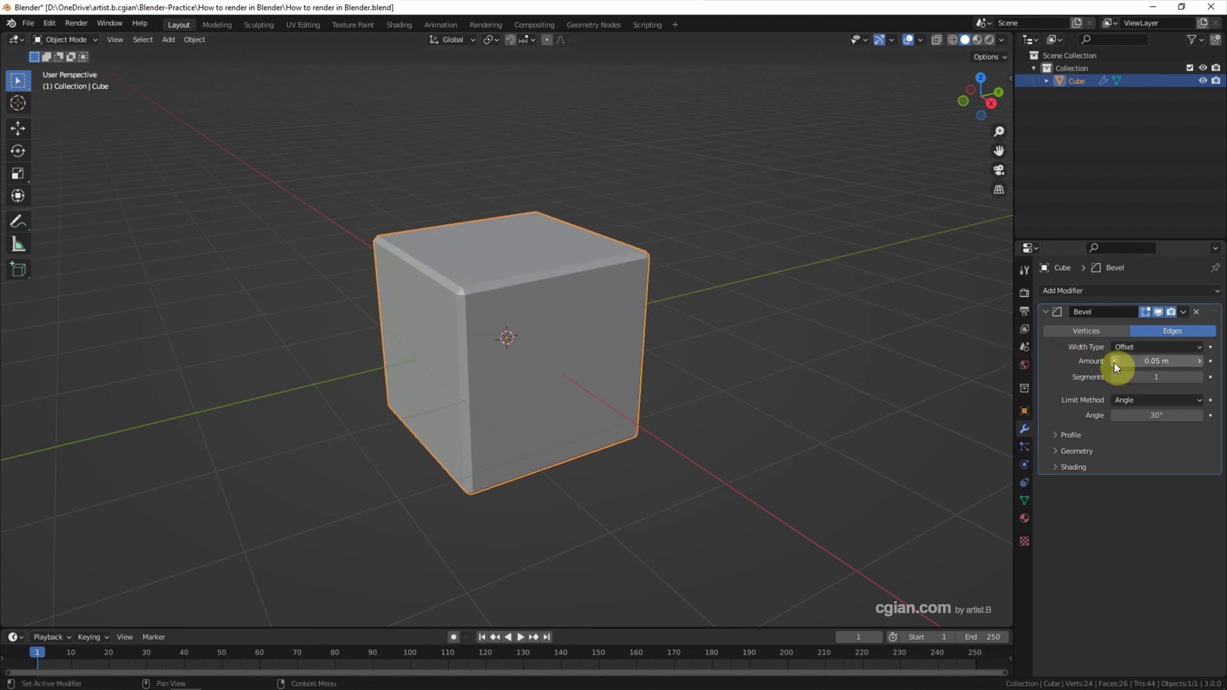
pyautogui.click(1114, 362)
pyautogui.click(1114, 362)
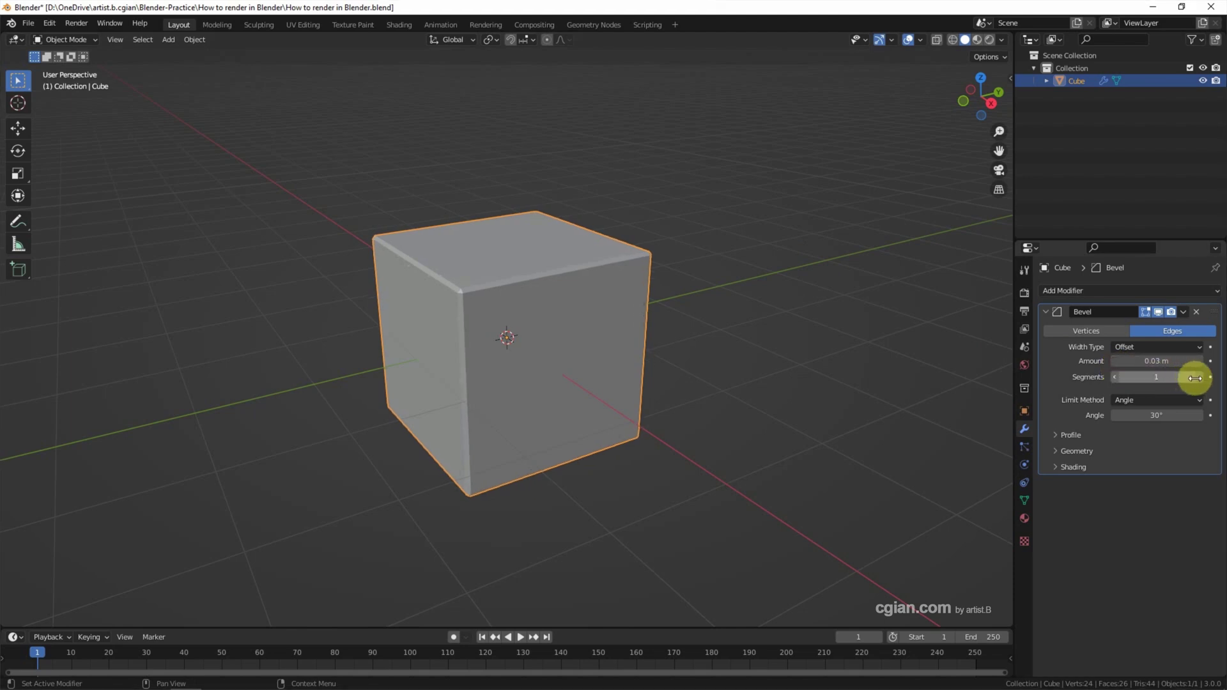
pyautogui.click(1200, 376)
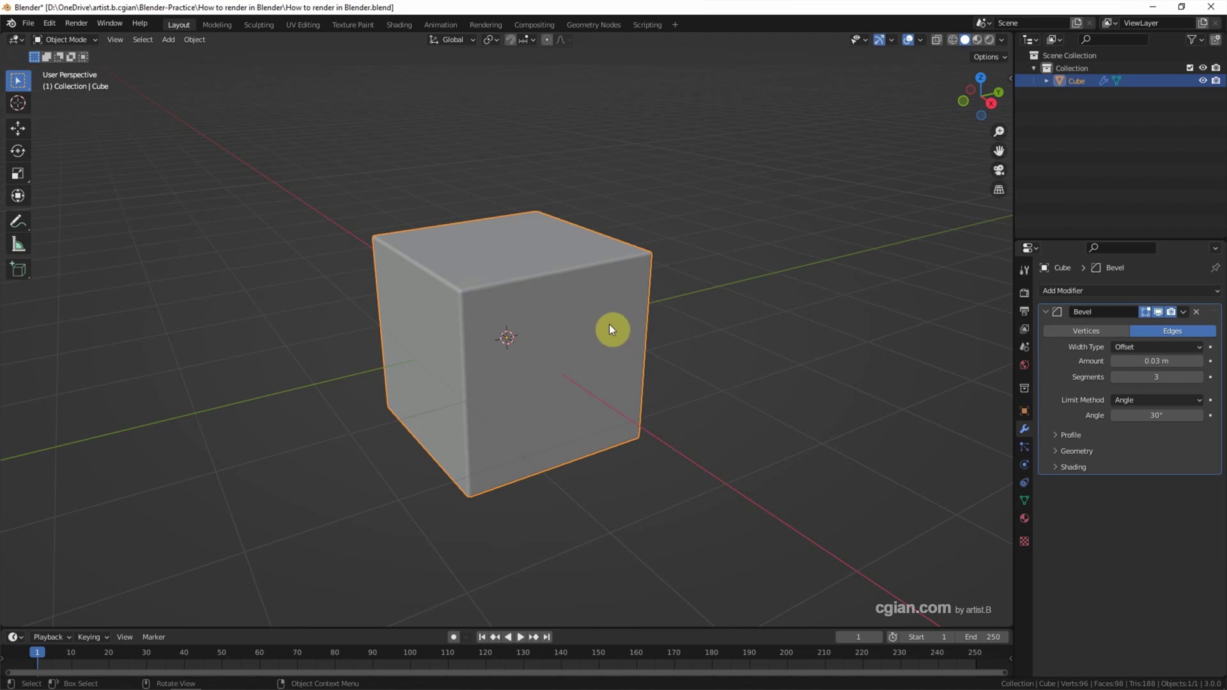
pyautogui.click(728, 348)
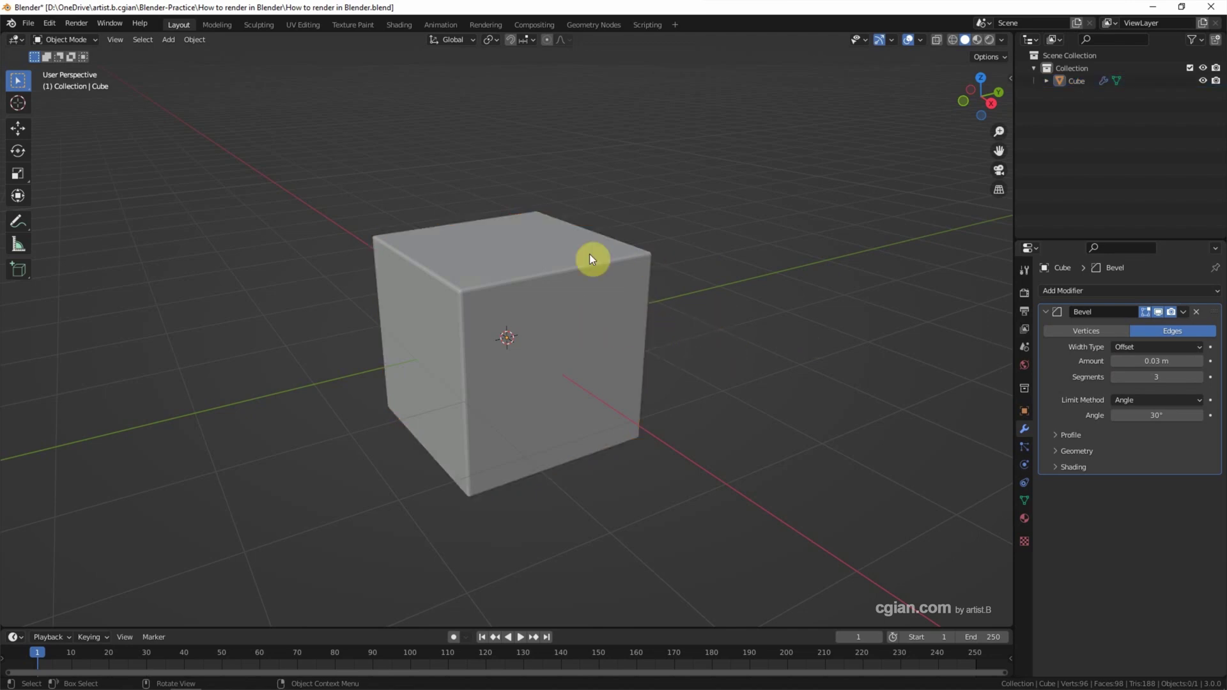
pyautogui.click(600, 311)
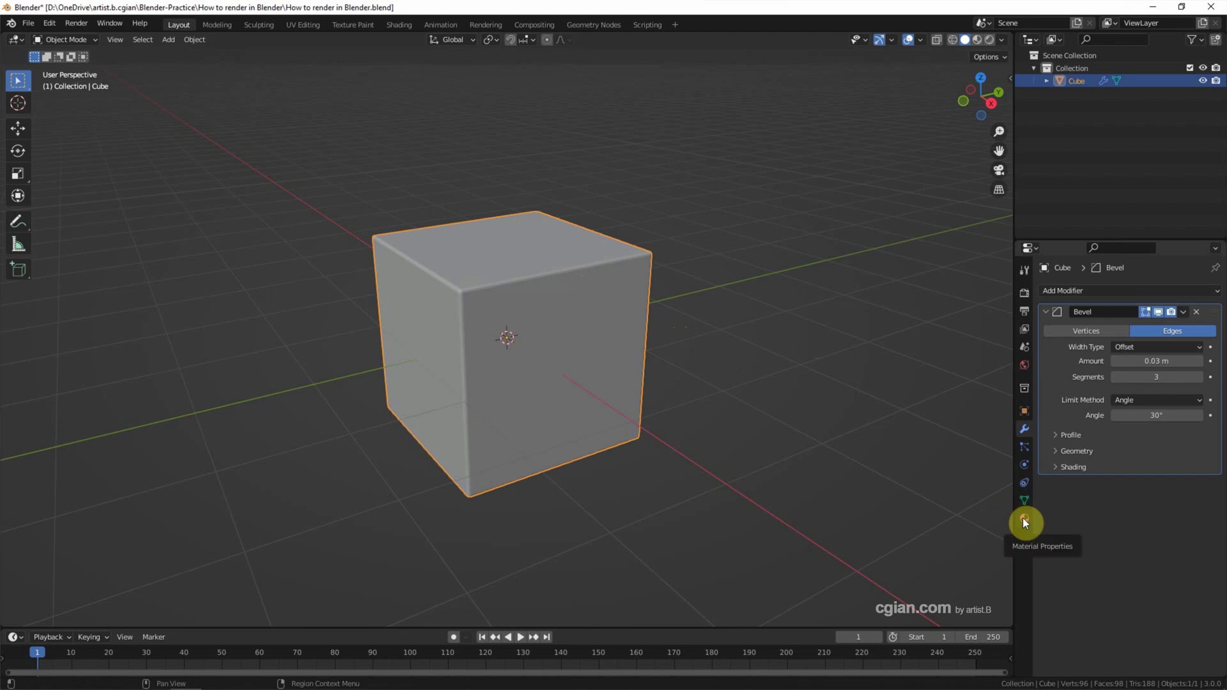
# - Create Material.001, a Principled BSDF material, on the bevelled cube
pyautogui.click(1023, 518)
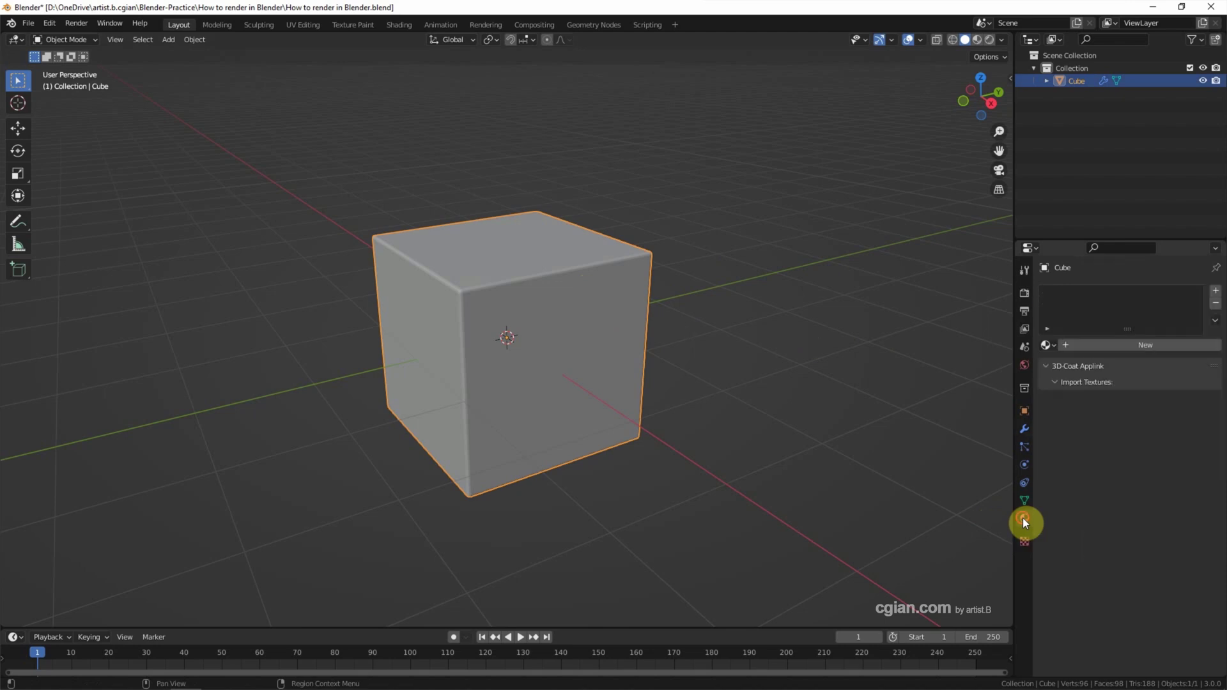
pyautogui.click(1097, 346)
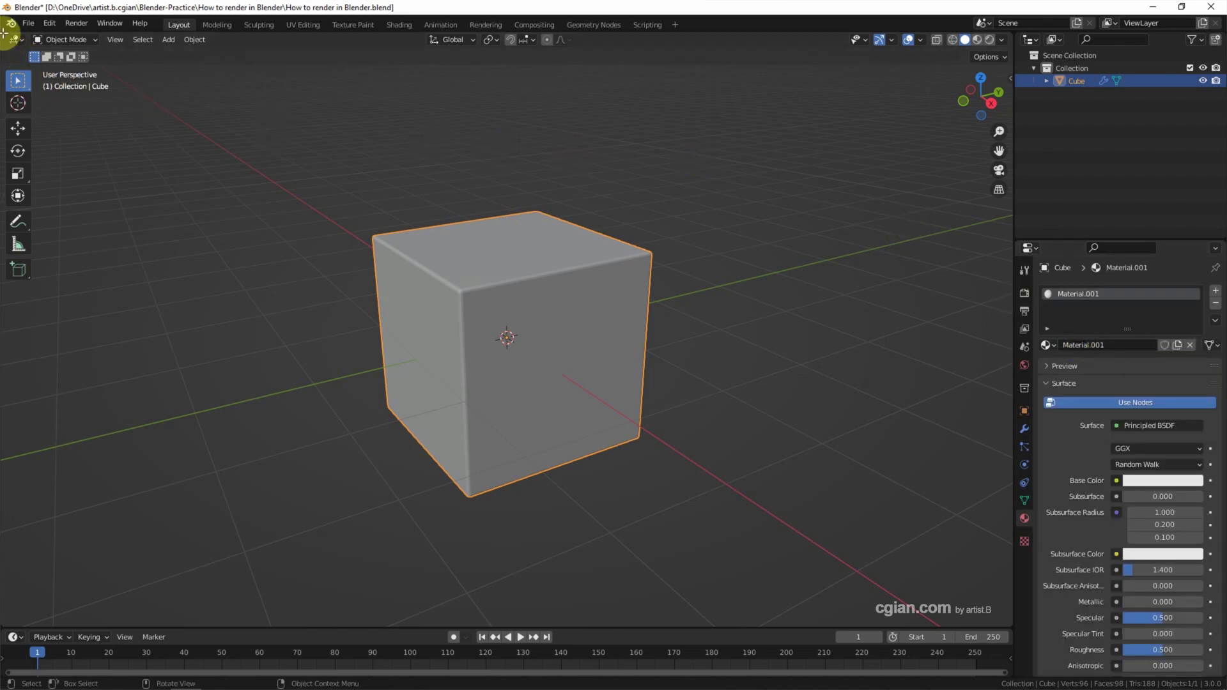
pyautogui.moveTo(4, 36); pyautogui.dragTo(412, 88)
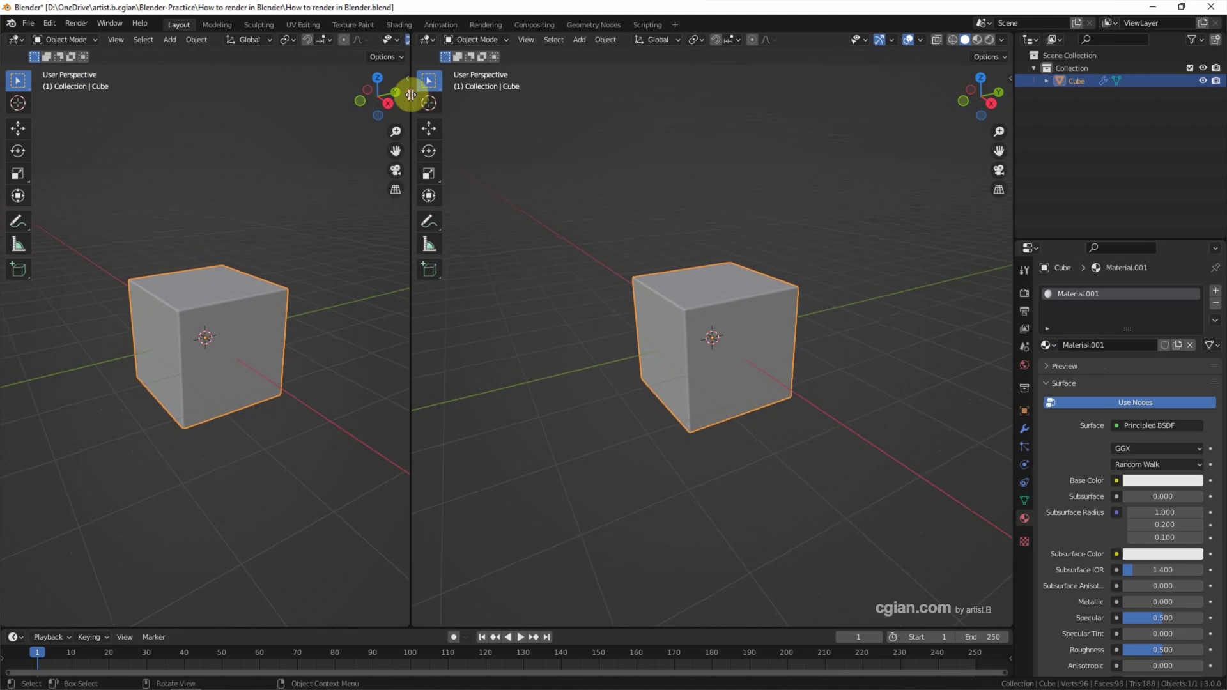
# - Make the left area a Shader Editor showing Material.001's nodes, with material preview shading on the cube
pyautogui.click(15, 41)
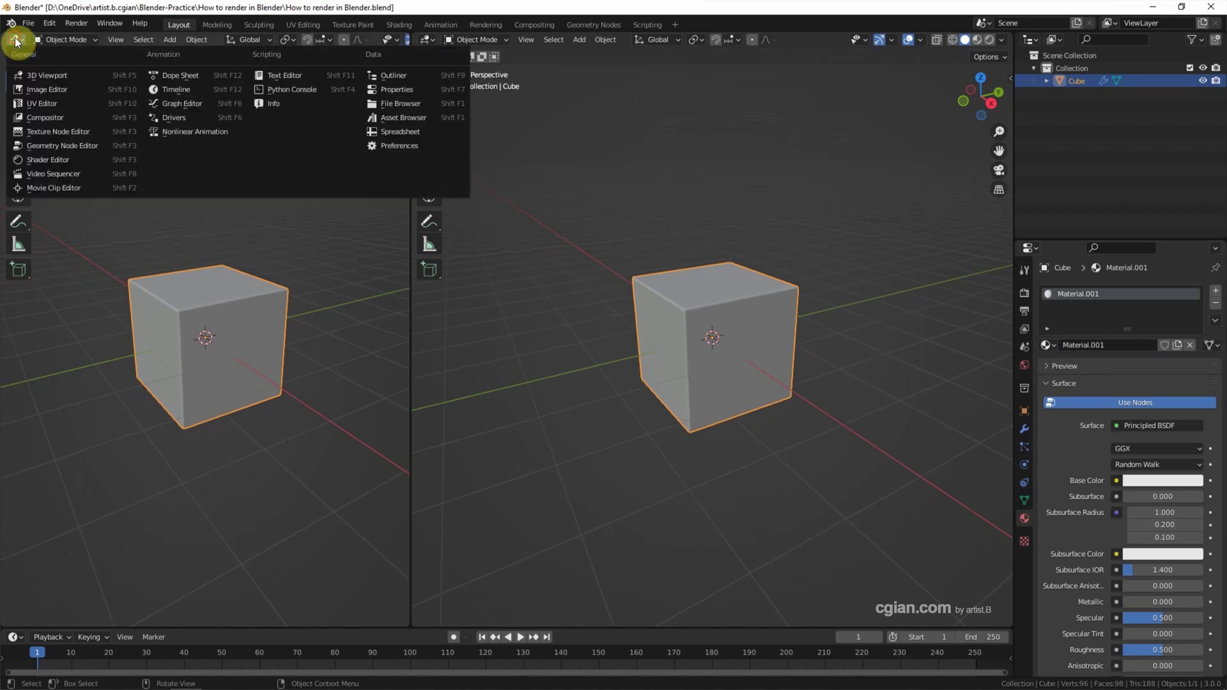
pyautogui.click(51, 160)
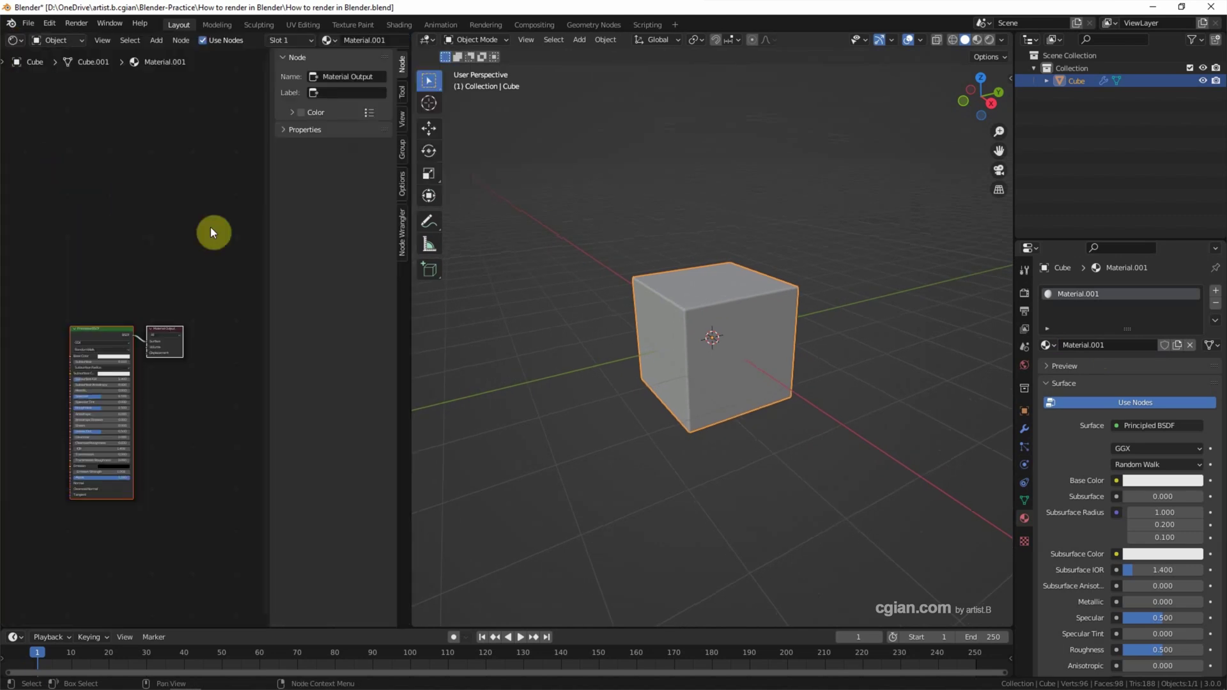
pyautogui.moveTo(269, 236); pyautogui.dragTo(397, 252)
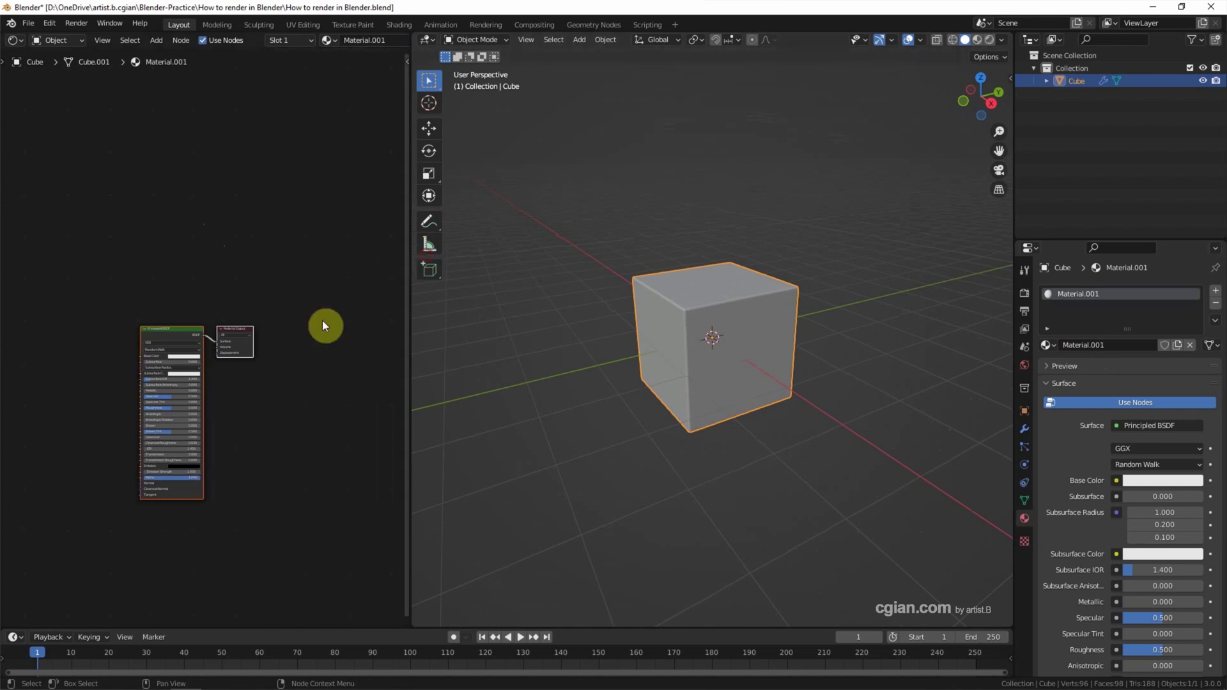
pyautogui.scroll(1, 282, 395)
pyautogui.scroll(3, 278, 401)
pyautogui.scroll(1, 276, 429)
pyautogui.moveTo(269, 432); pyautogui.dragTo(293, 307, button='middle')
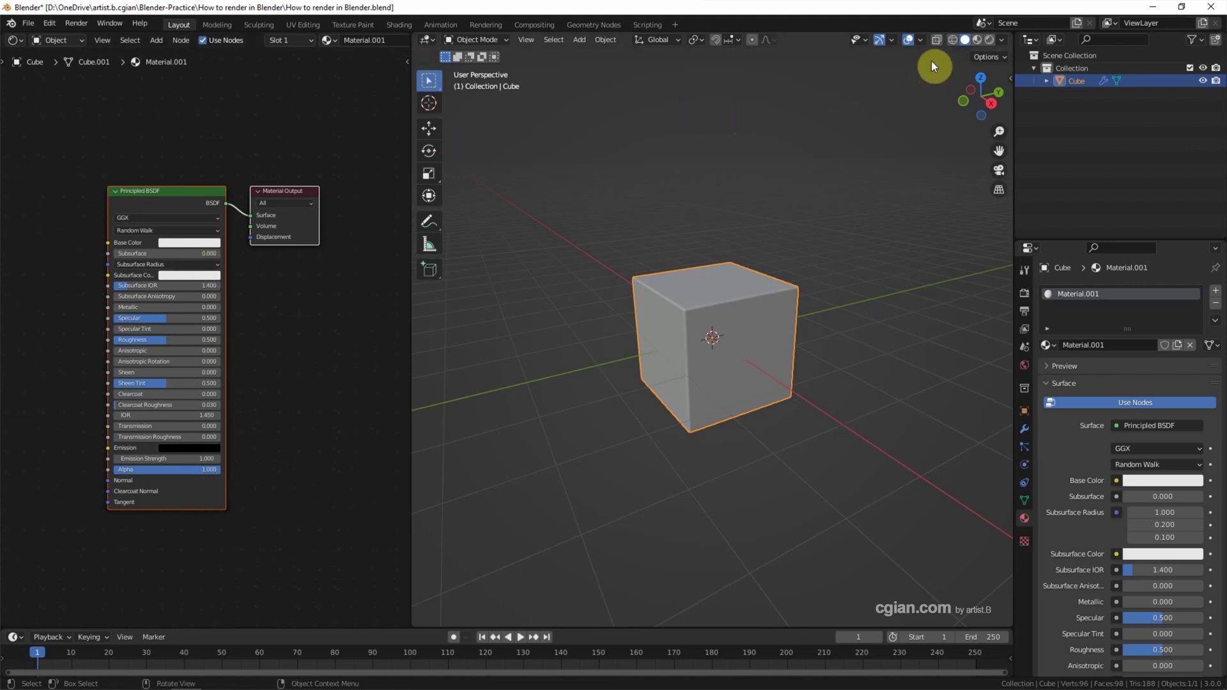
pyautogui.click(977, 43)
pyautogui.scroll(1, 778, 340)
pyautogui.scroll(3, 777, 346)
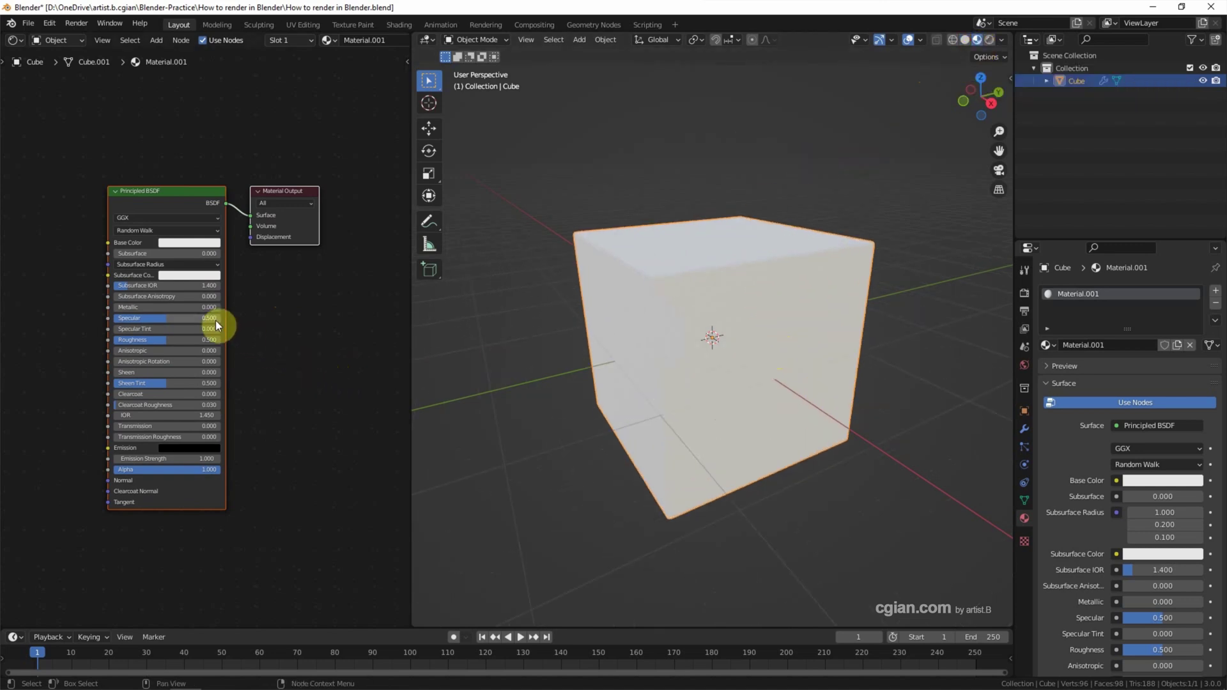
pyautogui.click(176, 242)
pyautogui.moveTo(211, 168)
pyautogui.mouseDown()
pyautogui.moveTo(182, 120)
pyautogui.moveTo(217, 117)
pyautogui.mouseUp()
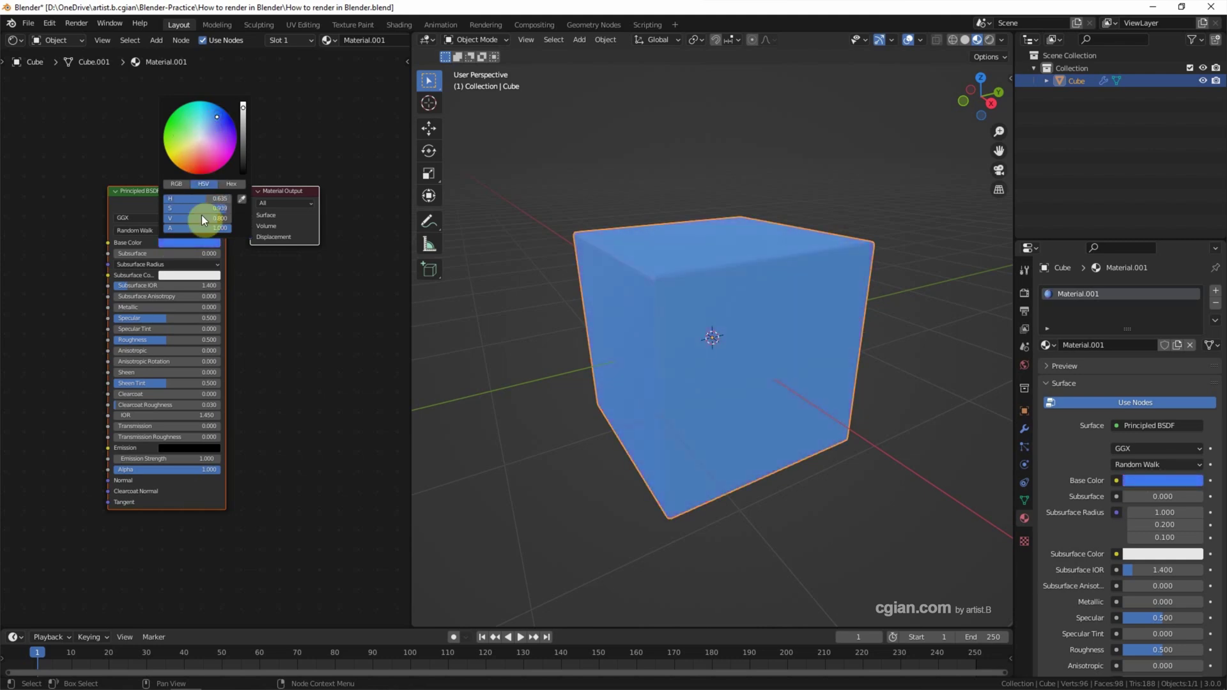
pyautogui.moveTo(214, 208); pyautogui.dragTo(168, 208)
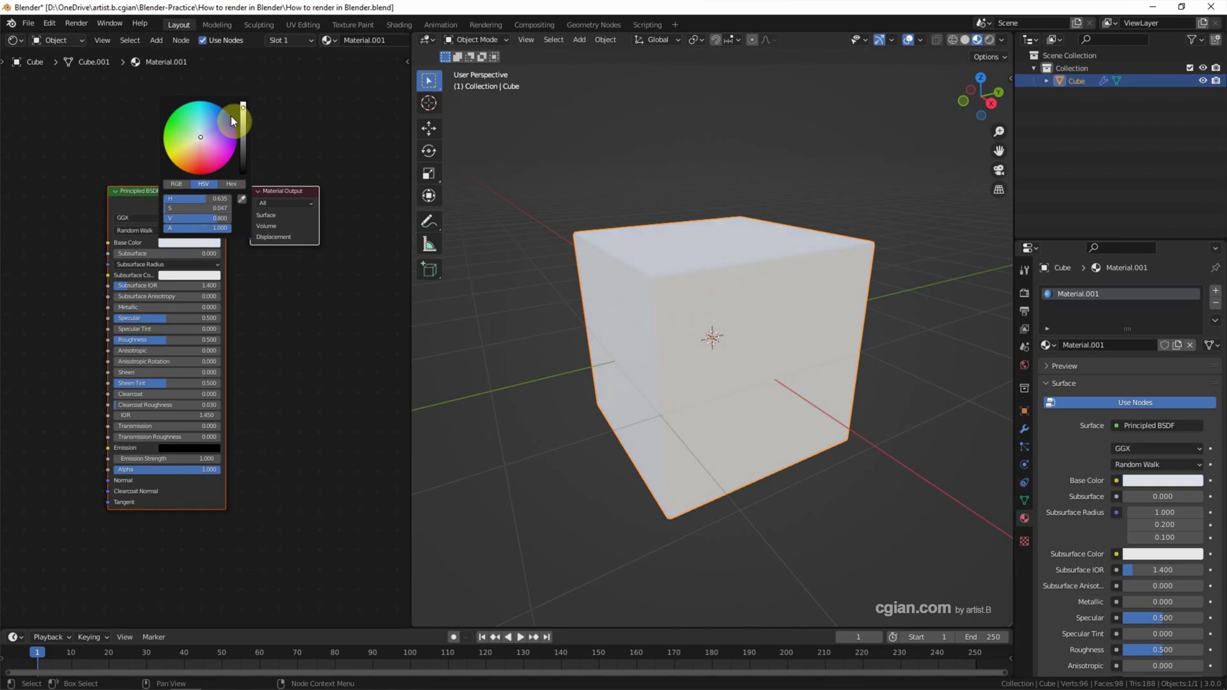
pyautogui.moveTo(243, 106); pyautogui.dragTo(231, 137)
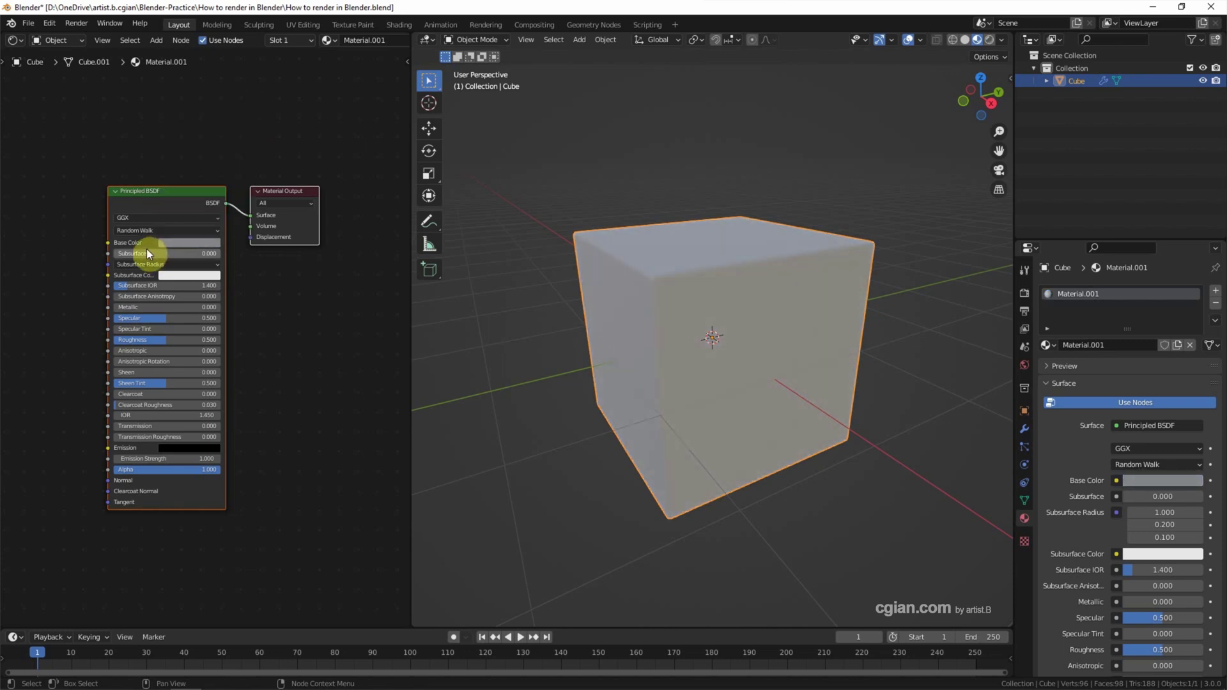
pyautogui.moveTo(119, 308); pyautogui.dragTo(220, 308)
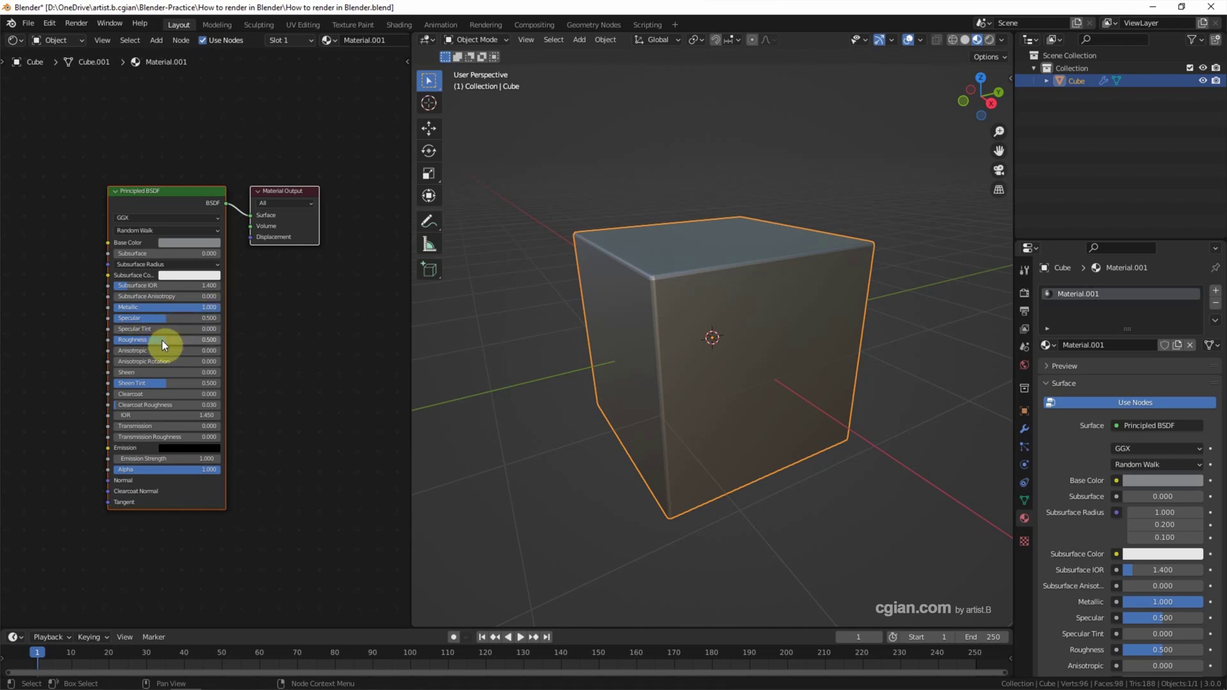
pyautogui.moveTo(162, 341); pyautogui.dragTo(123, 340)
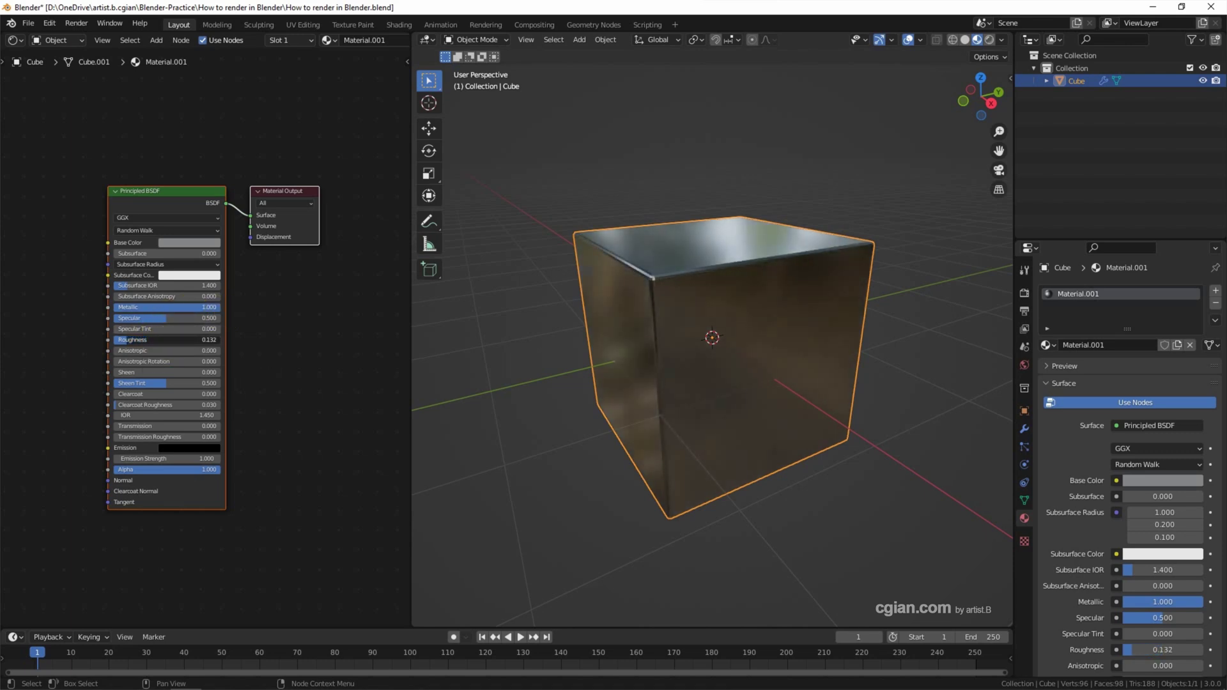
pyautogui.moveTo(123, 341); pyautogui.dragTo(196, 341)
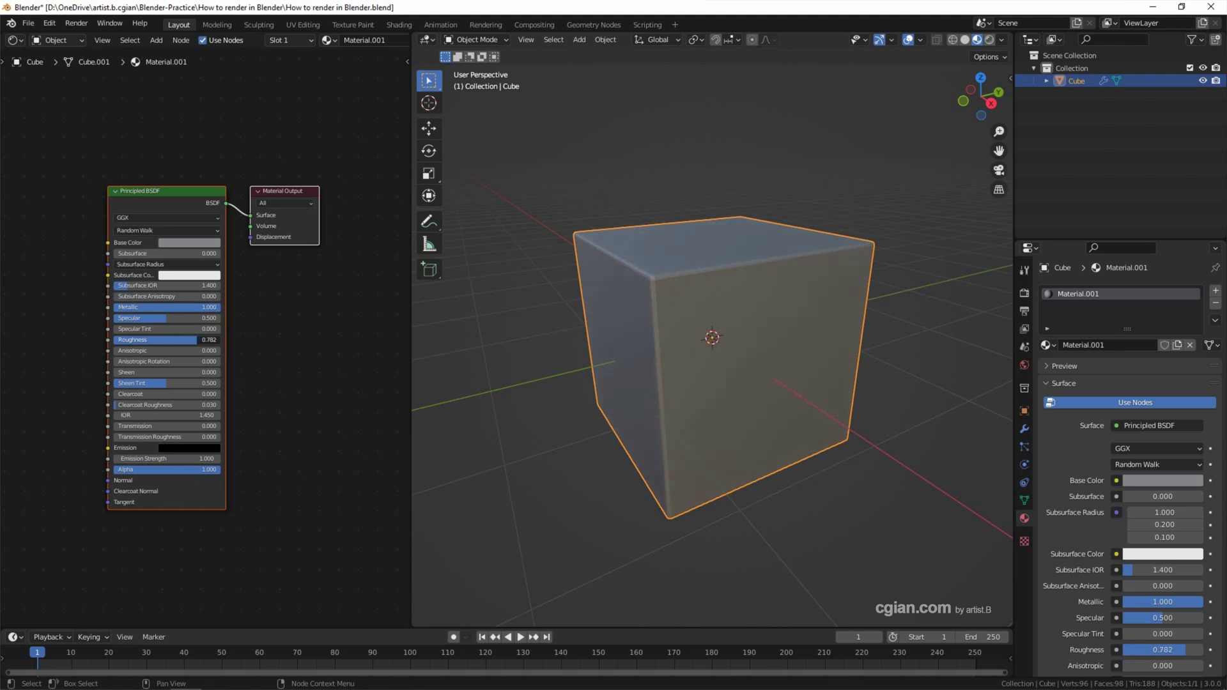
pyautogui.hotkey('ctrl', 'z')
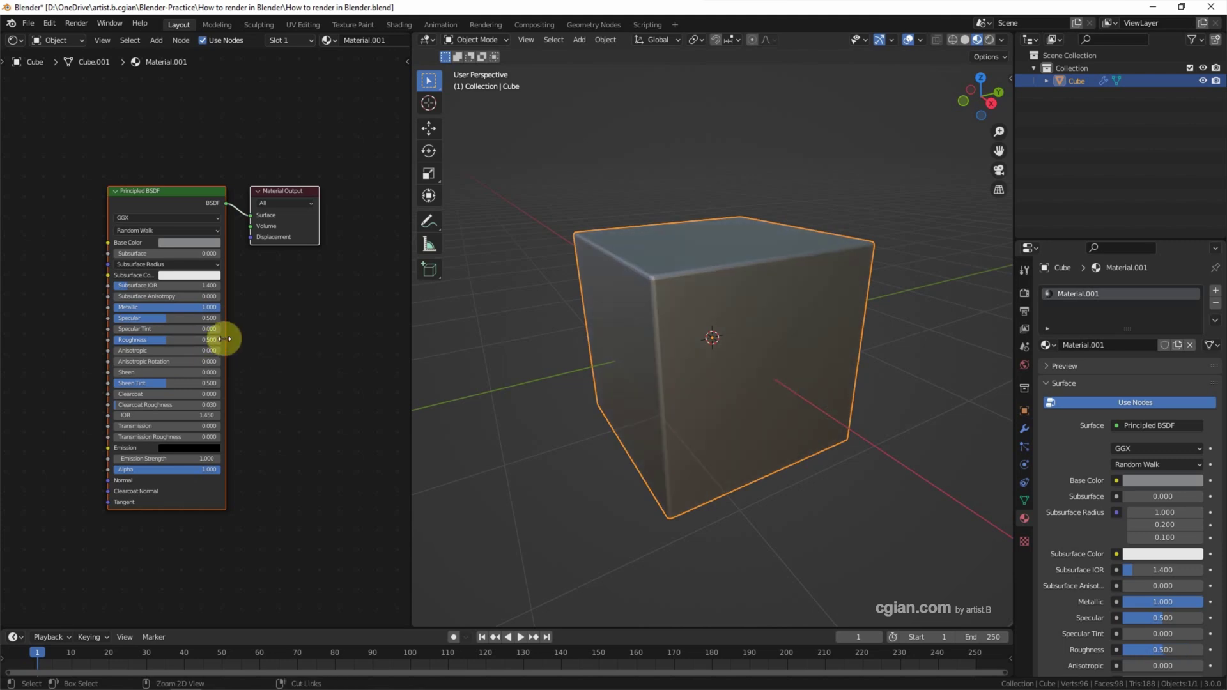
pyautogui.hotkey('ctrl', 'z')
pyautogui.hotkey('ctrl', 'z')
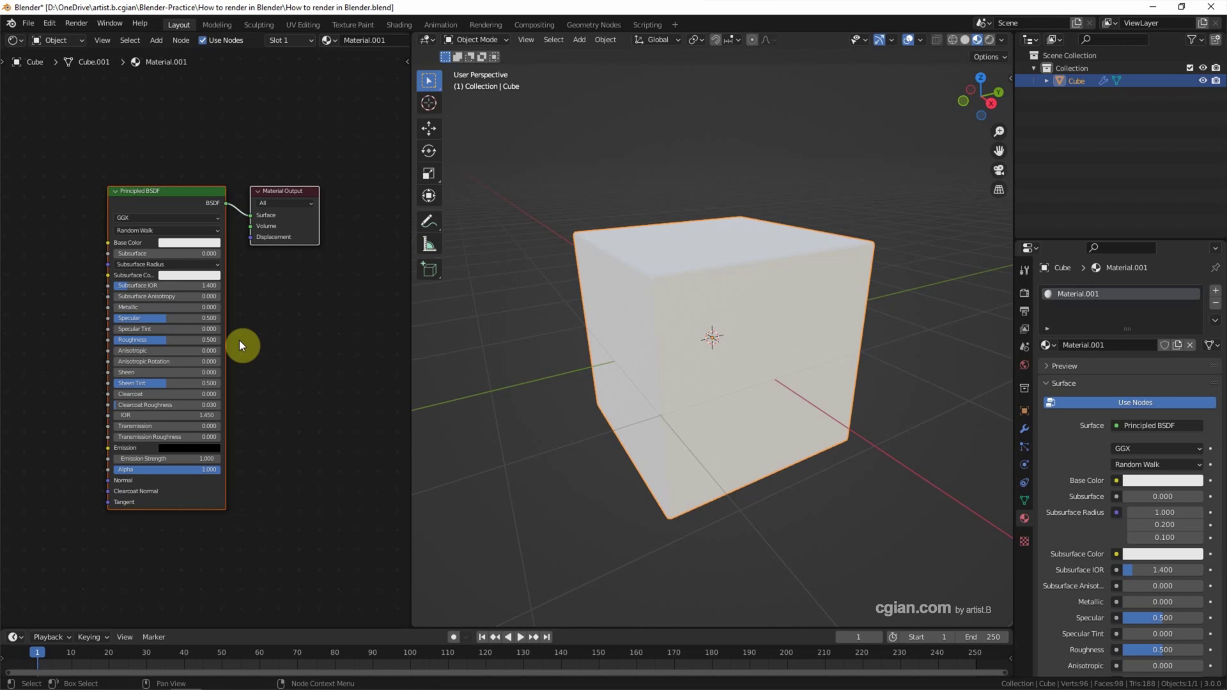
pyautogui.moveTo(41, 307); pyautogui.dragTo(80, 308, button='middle')
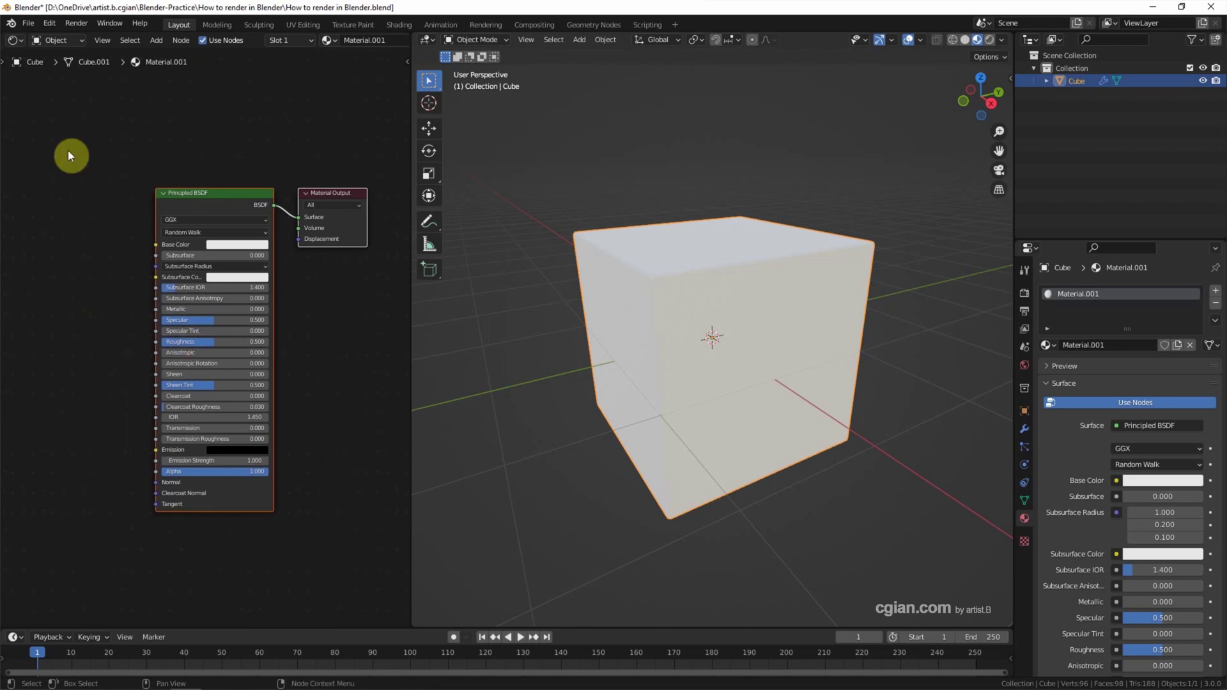
# - Place an Image Texture node left of the Principled BSDF, linking its Color to Base Color
pyautogui.click(154, 40)
pyautogui.click(170, 55)
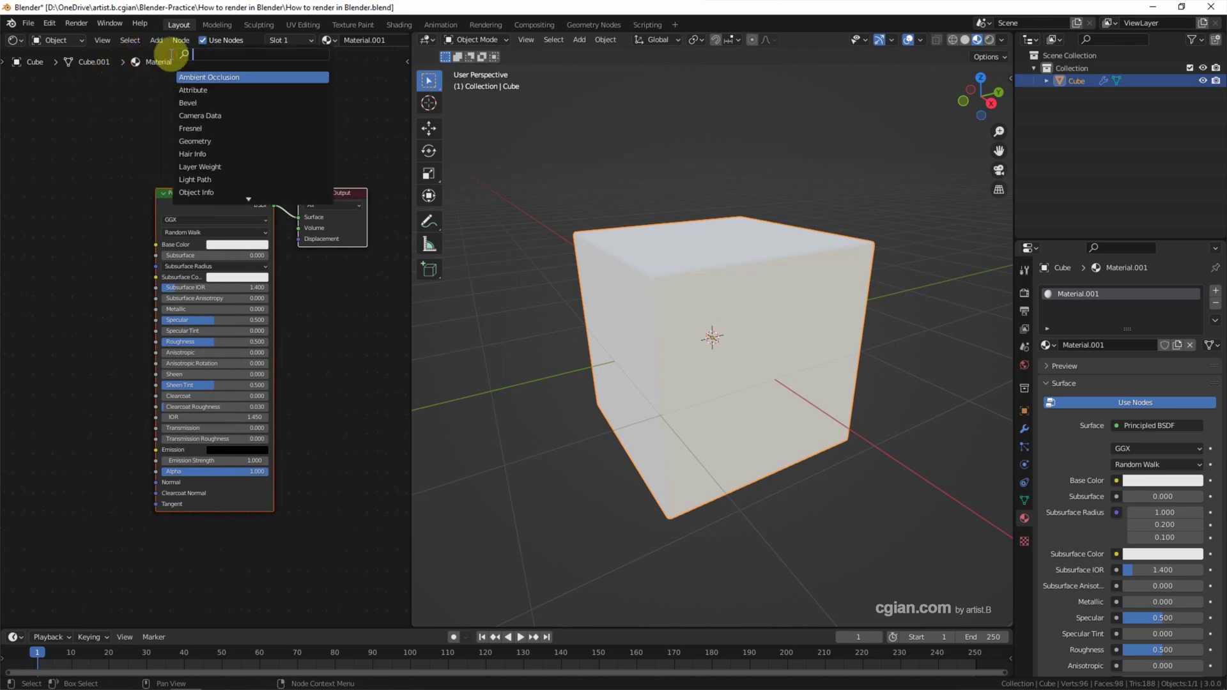
pyautogui.write('image')
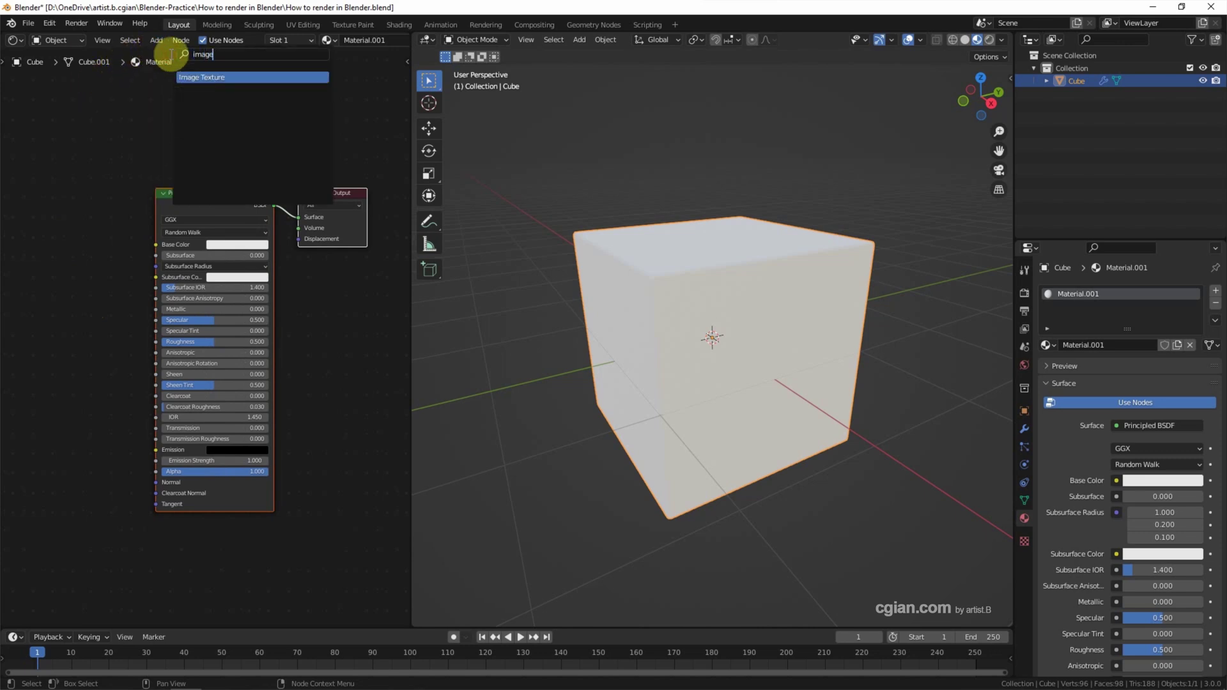
pyautogui.press('Return')
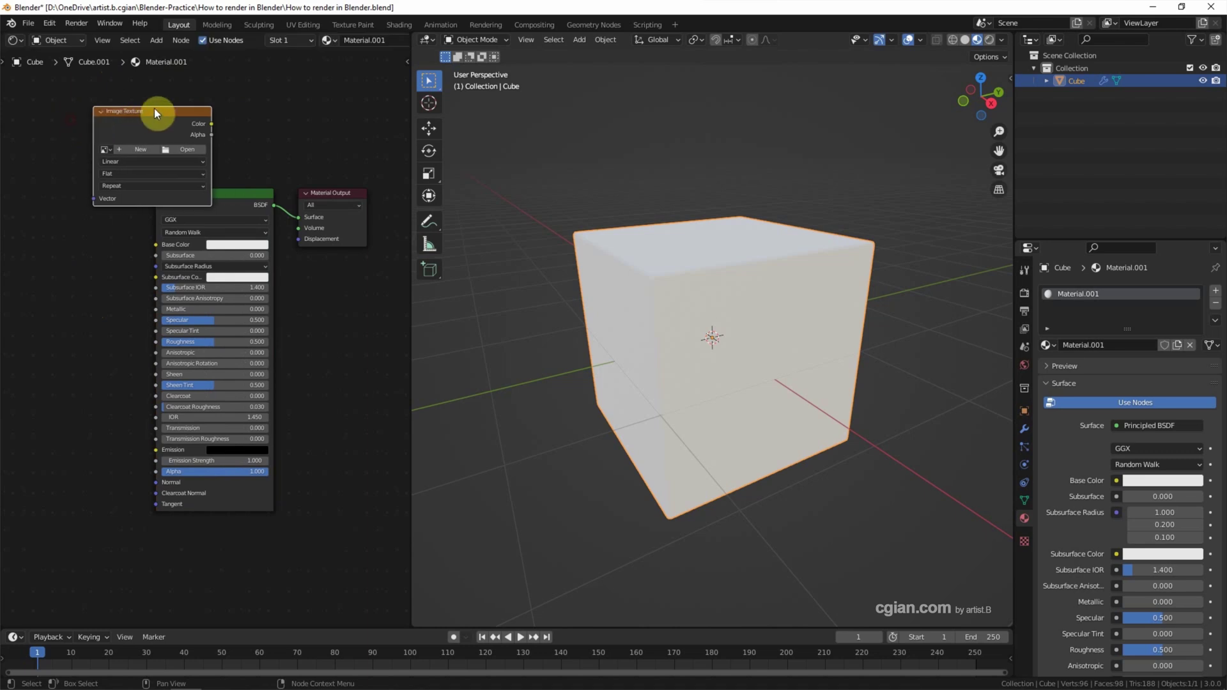
pyautogui.click(64, 196)
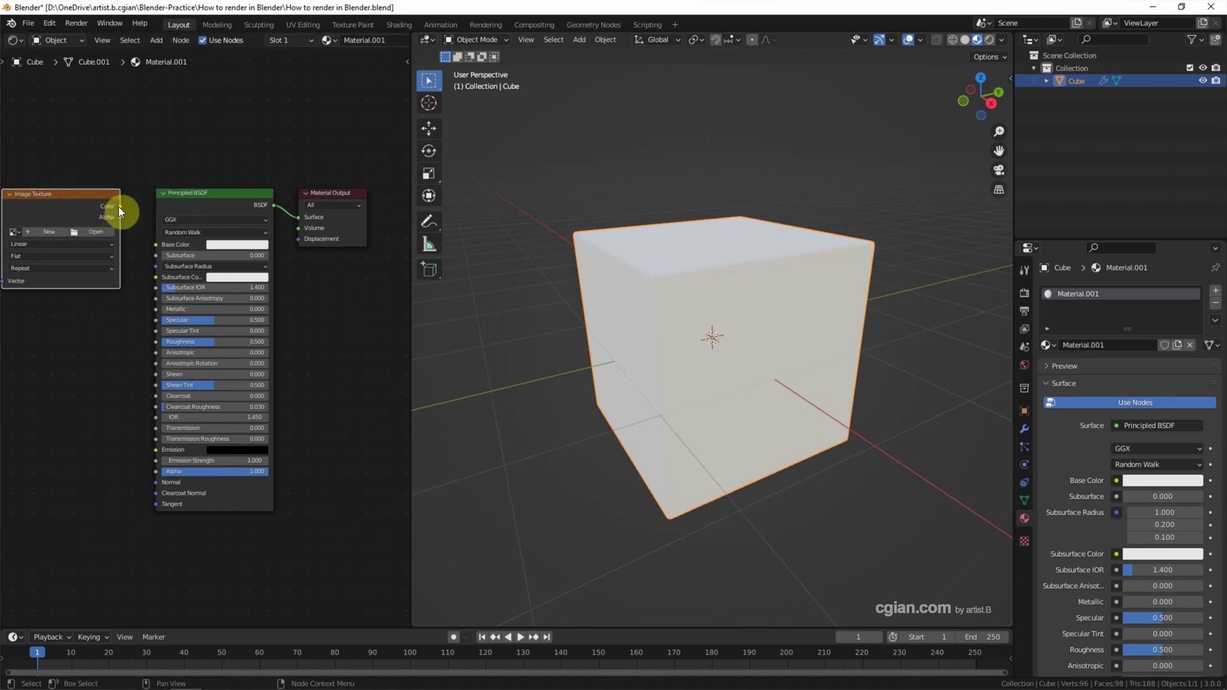
pyautogui.moveTo(118, 206)
pyautogui.mouseDown()
pyautogui.moveTo(138, 205)
pyautogui.moveTo(155, 245)
pyautogui.mouseUp()
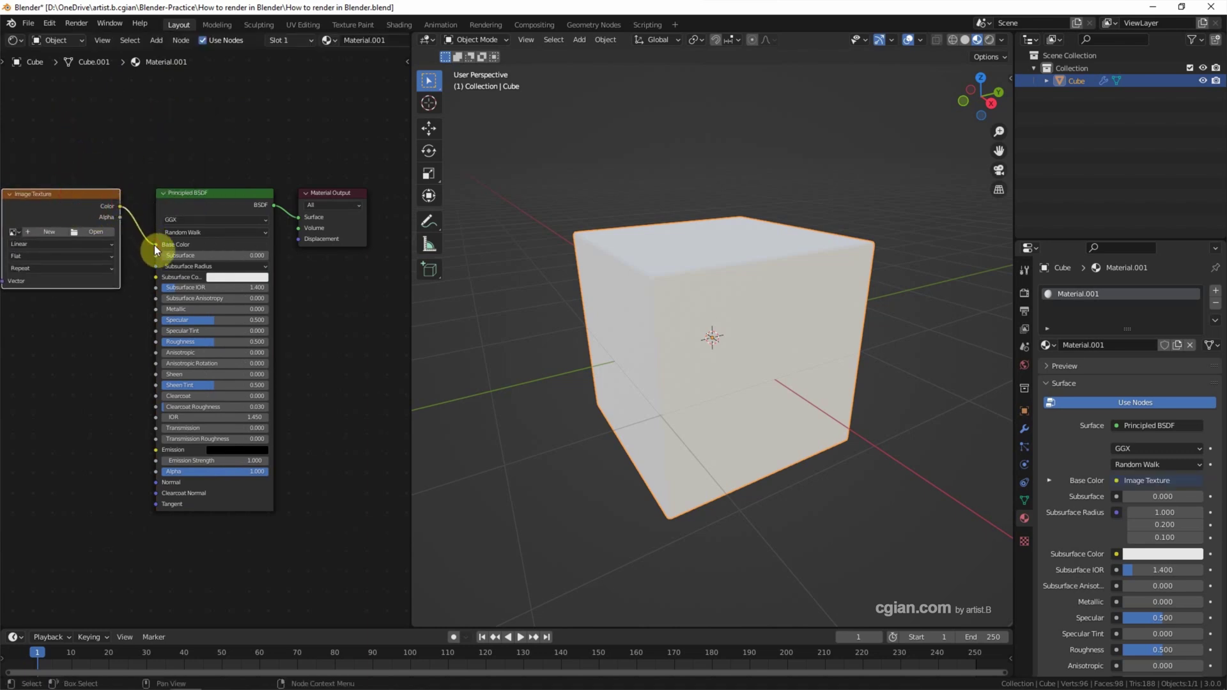
pyautogui.click(91, 232)
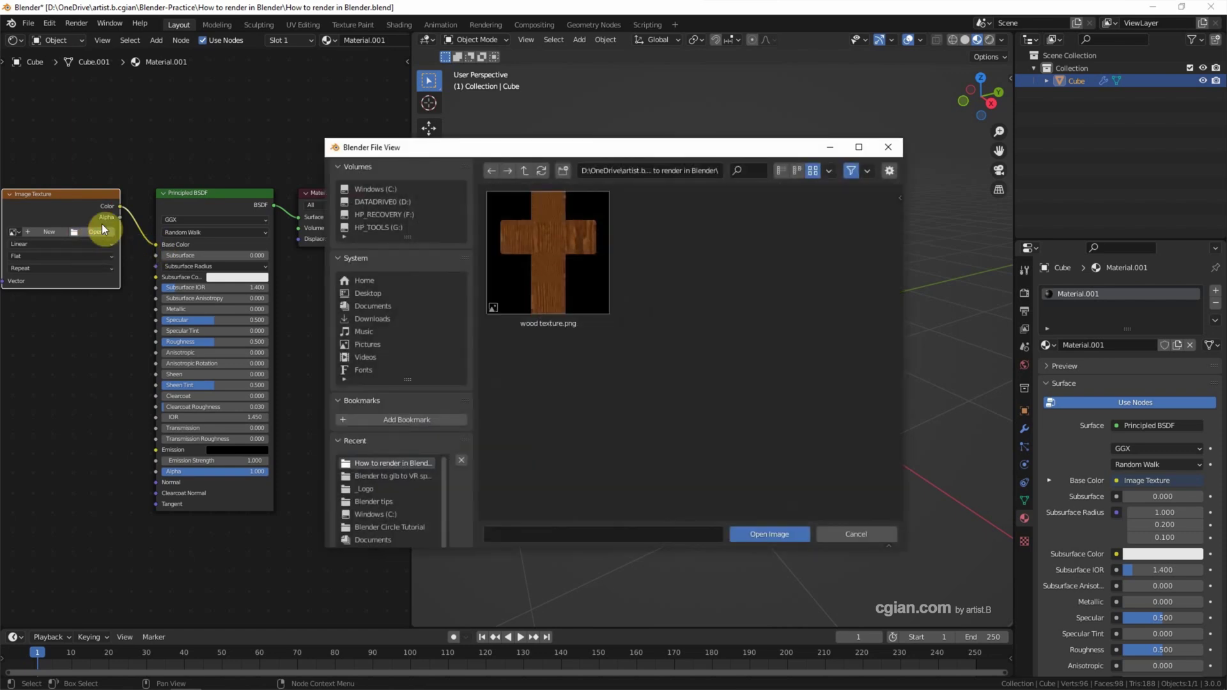
# - Load wood texture.png into the Image Texture node to give the cube a wooden surface
pyautogui.click(546, 269)
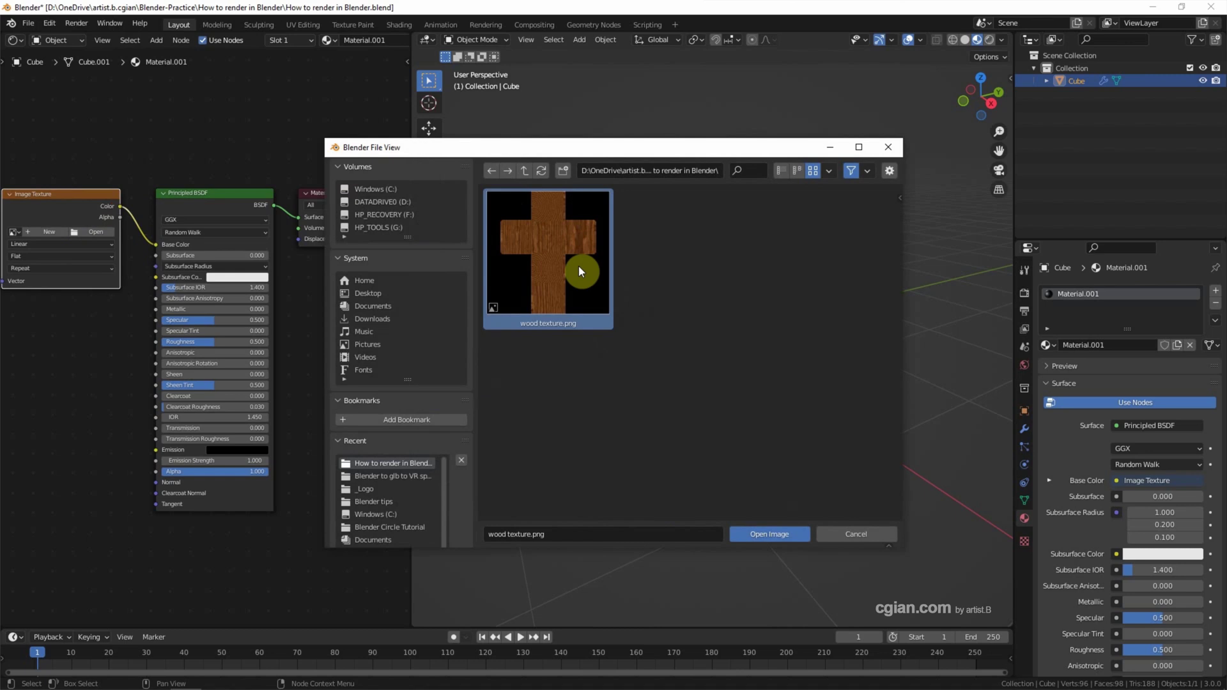
pyautogui.click(768, 538)
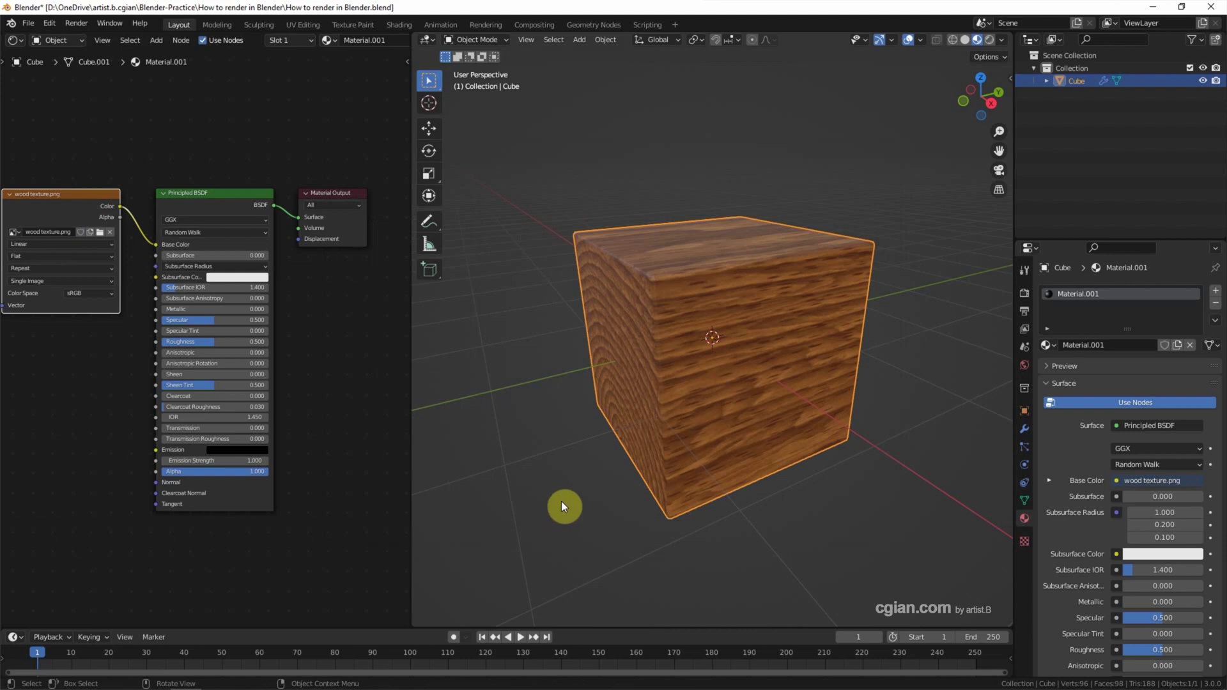
pyautogui.rightClick(409, 355)
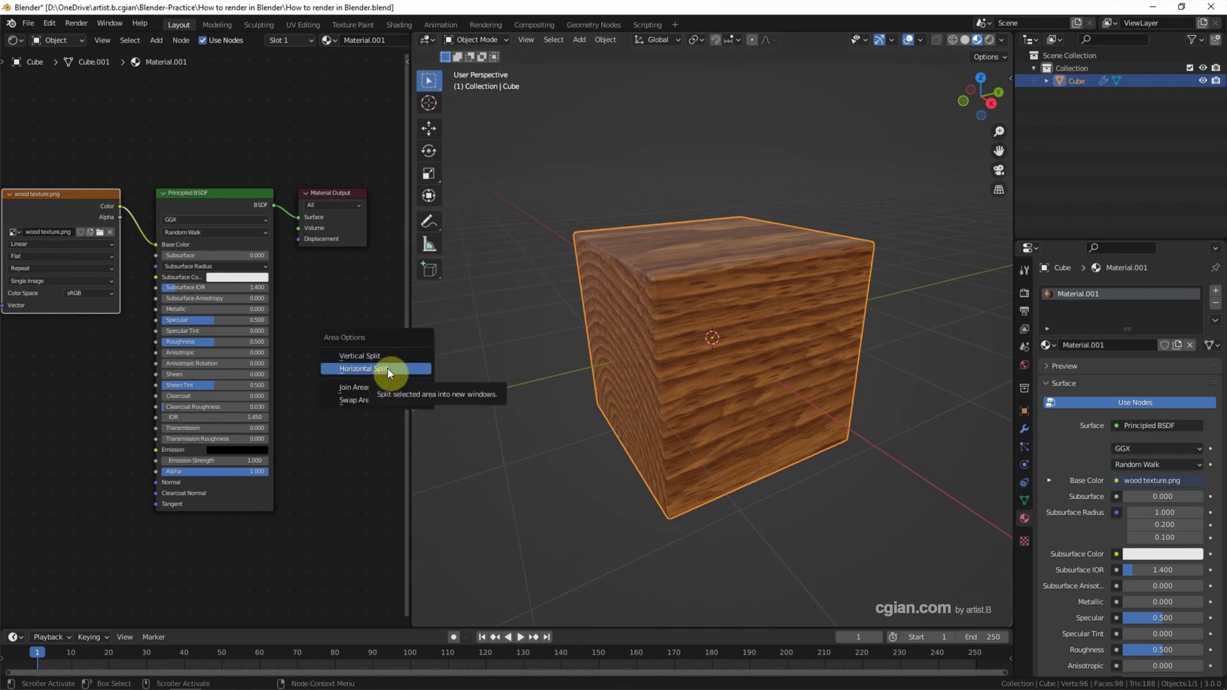
# - Join the node editor area into the 3D view, then orbit to see the cube's top face
pyautogui.click(385, 385)
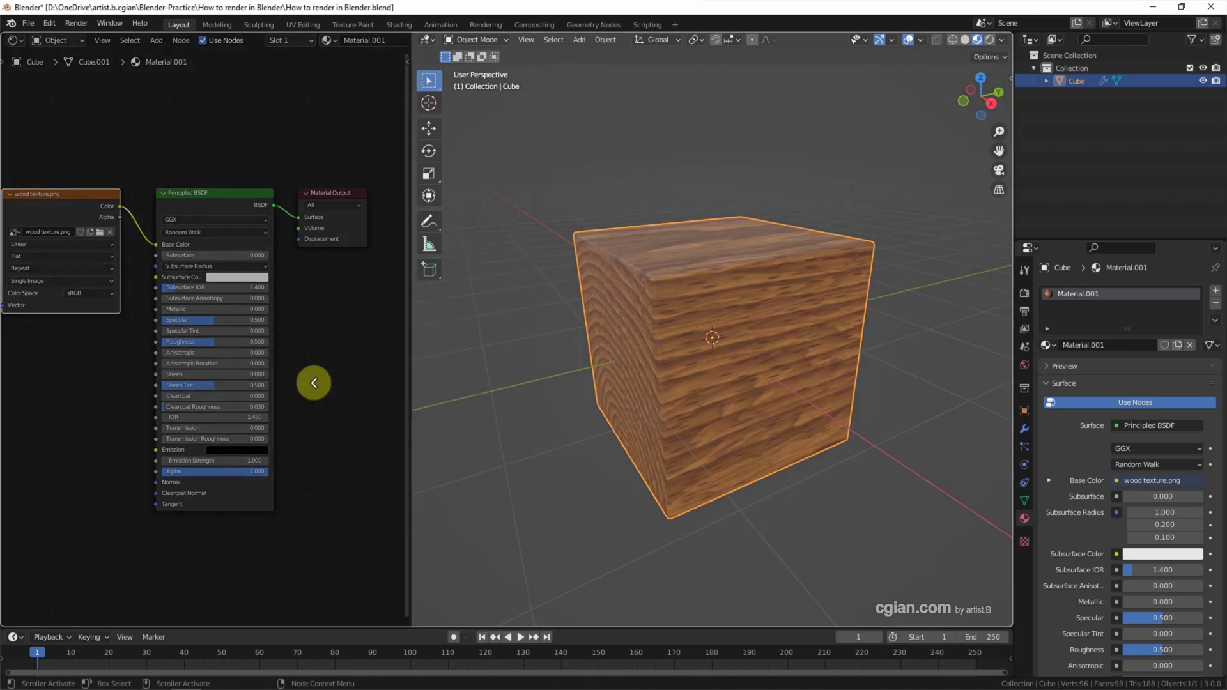
pyautogui.click(315, 383)
pyautogui.scroll(-1, 323, 391)
pyautogui.scroll(-1, 335, 372)
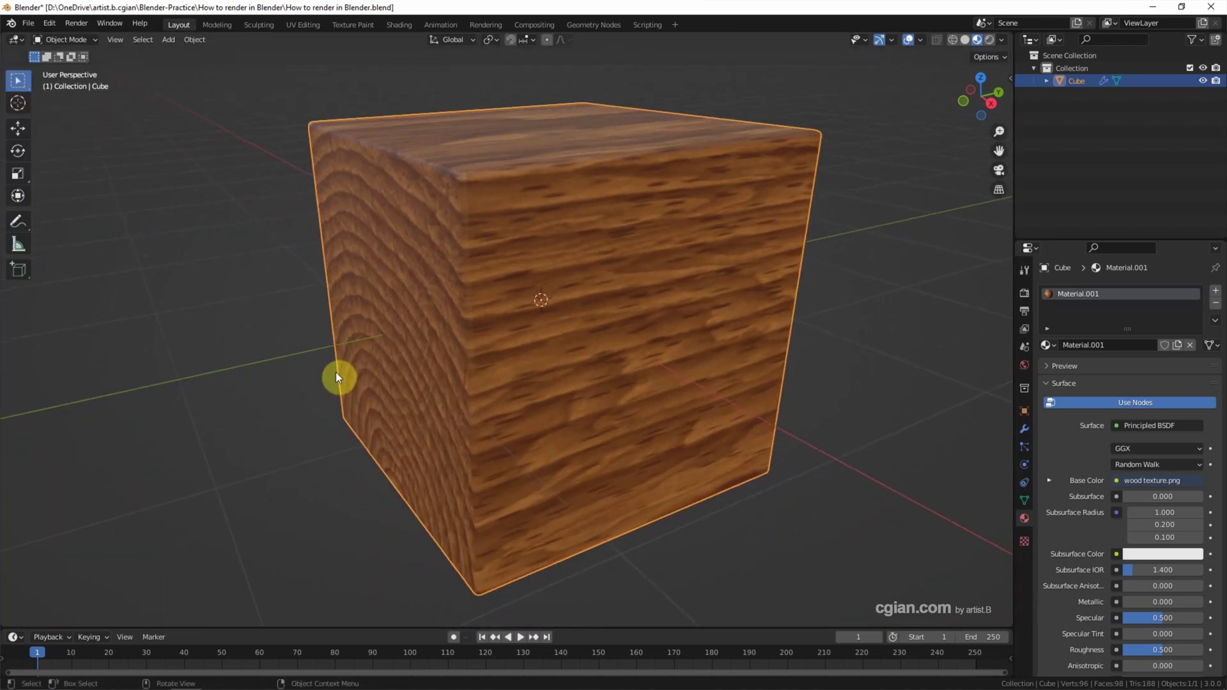
pyautogui.scroll(-1, 335, 376)
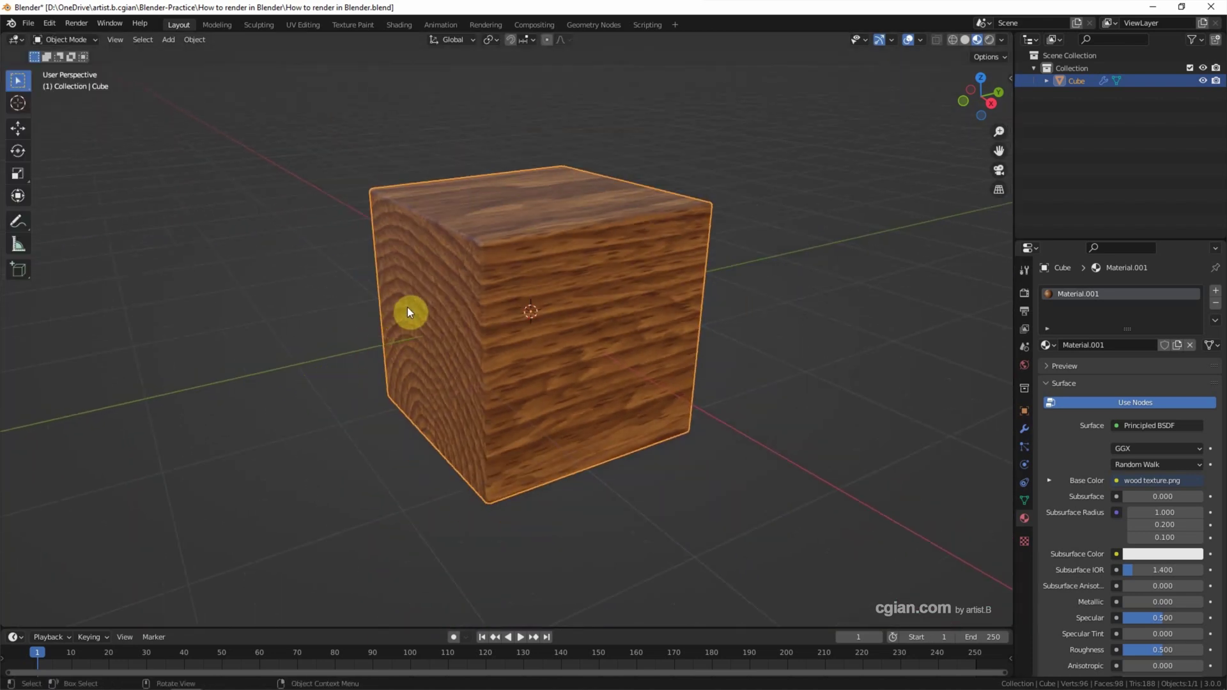
pyautogui.moveTo(409, 311); pyautogui.dragTo(408, 336, button='middle')
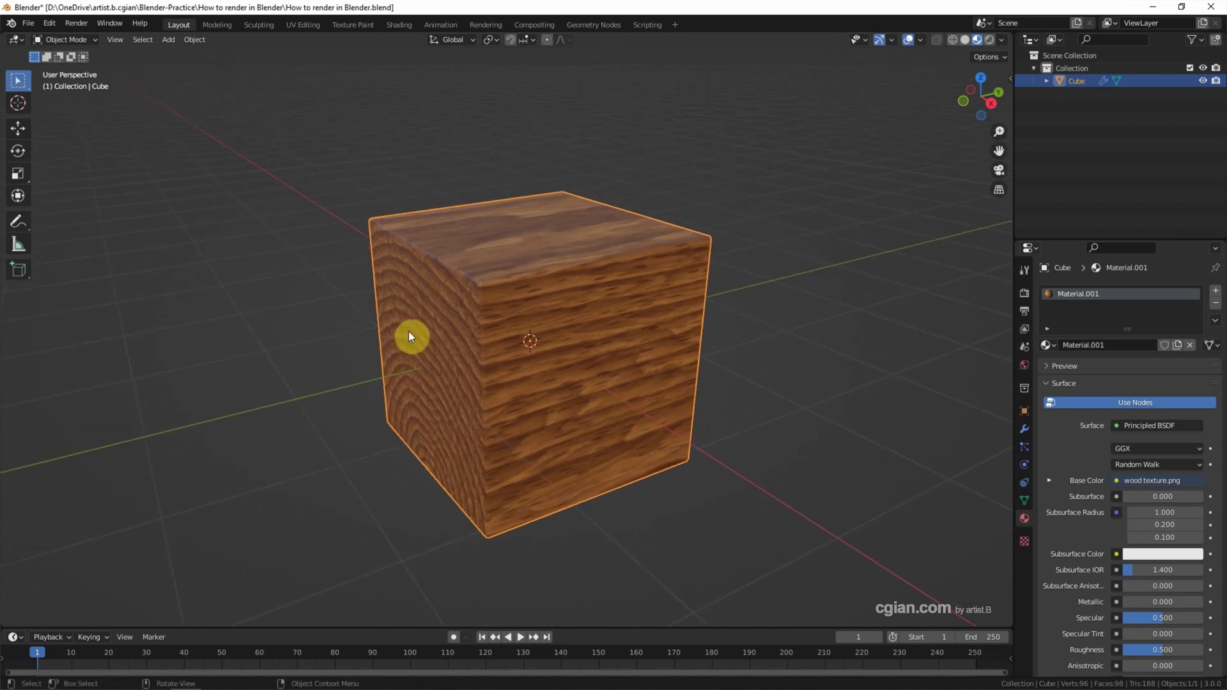
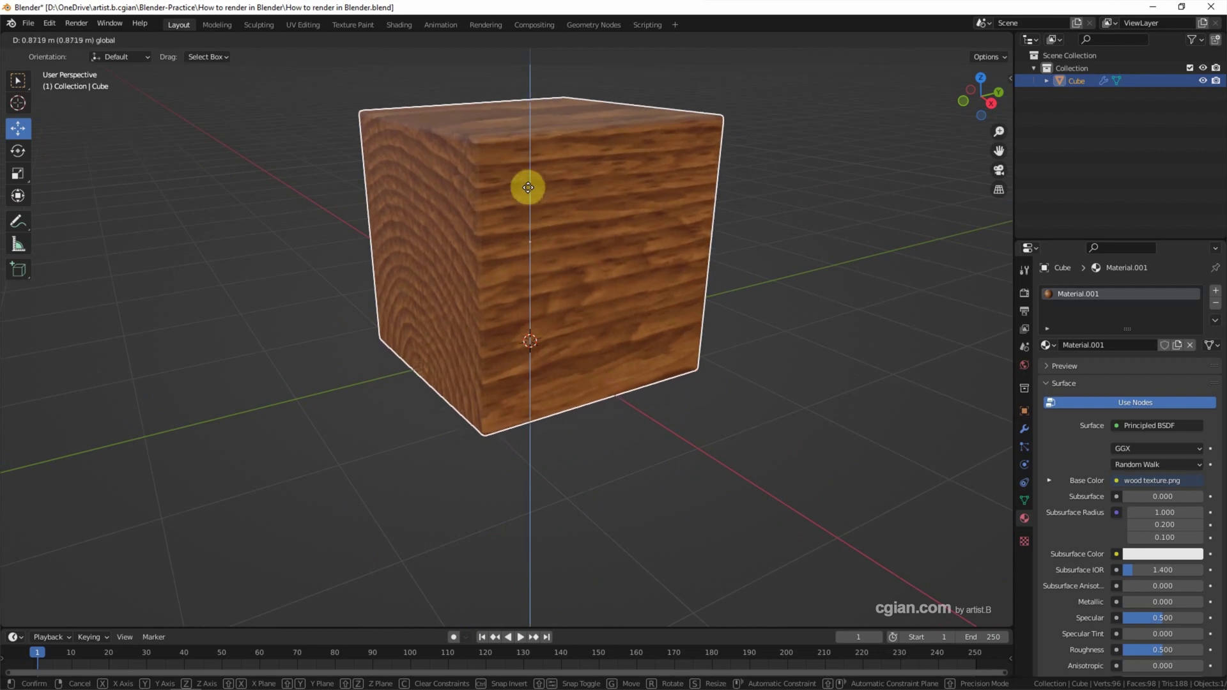
# - Stand the wood cube upright by tilting it and entering 90° for X rotation in the sidebar
pyautogui.click(529, 182)
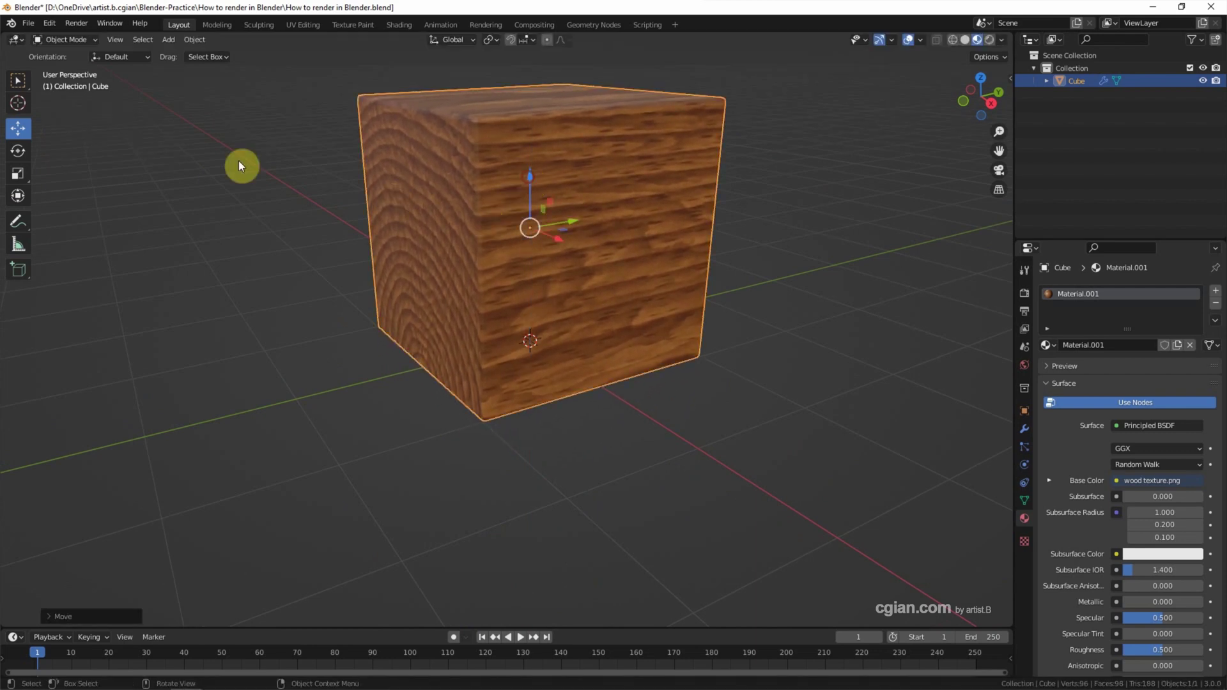
pyautogui.click(17, 150)
pyautogui.moveTo(487, 218); pyautogui.dragTo(822, 139)
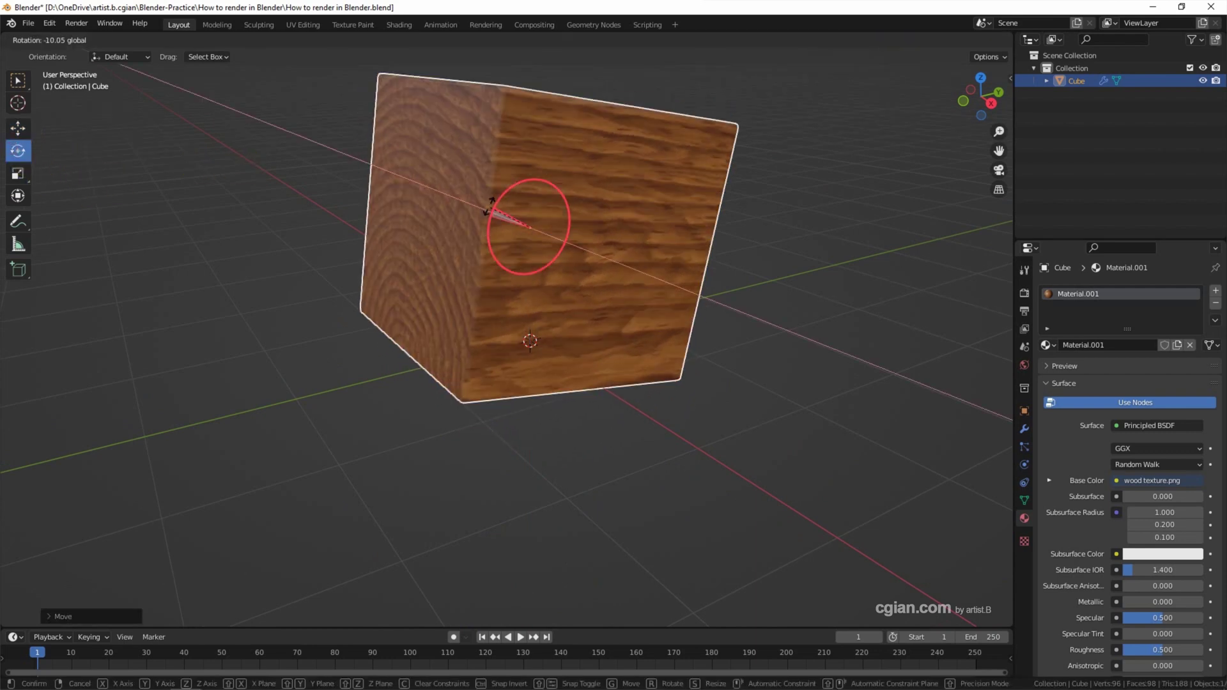
pyautogui.click(1012, 79)
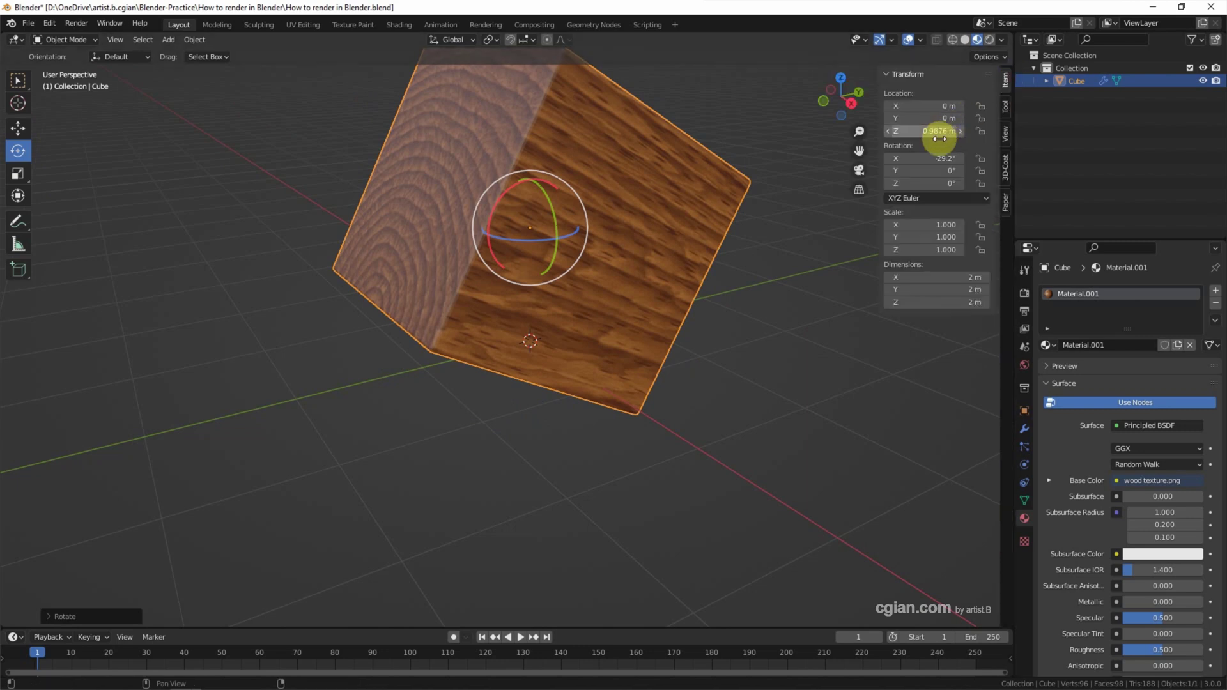
pyautogui.doubleClick(930, 157)
pyautogui.write('90')
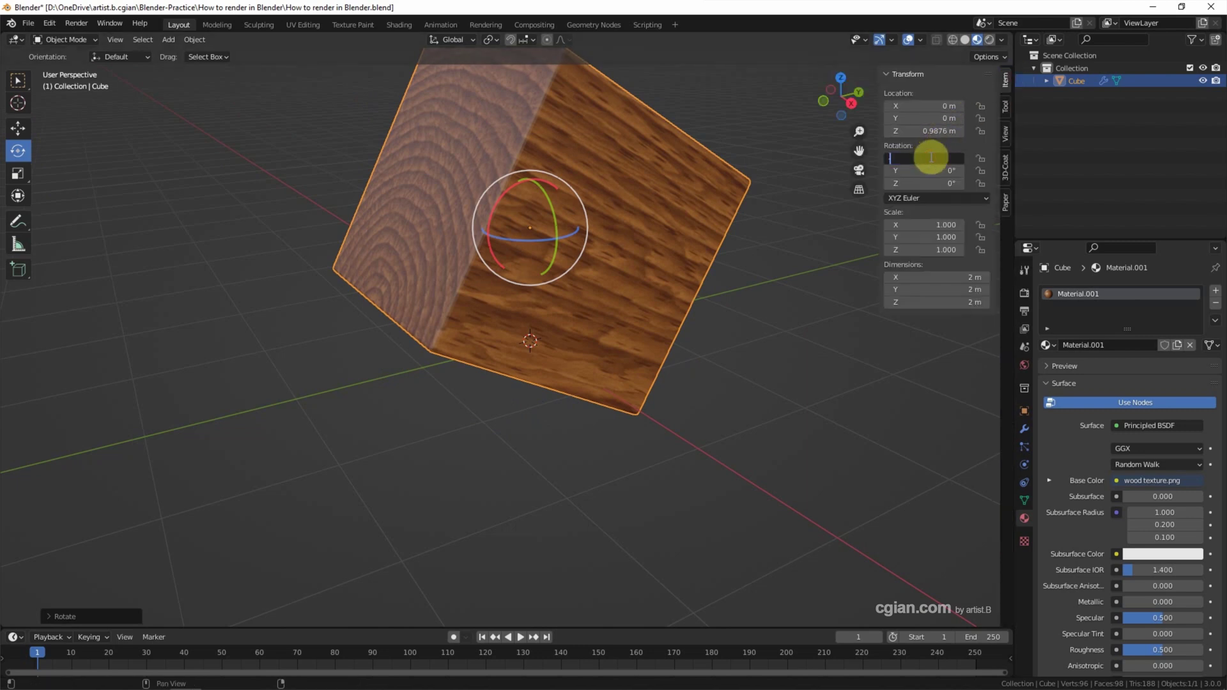
pyautogui.press('Return')
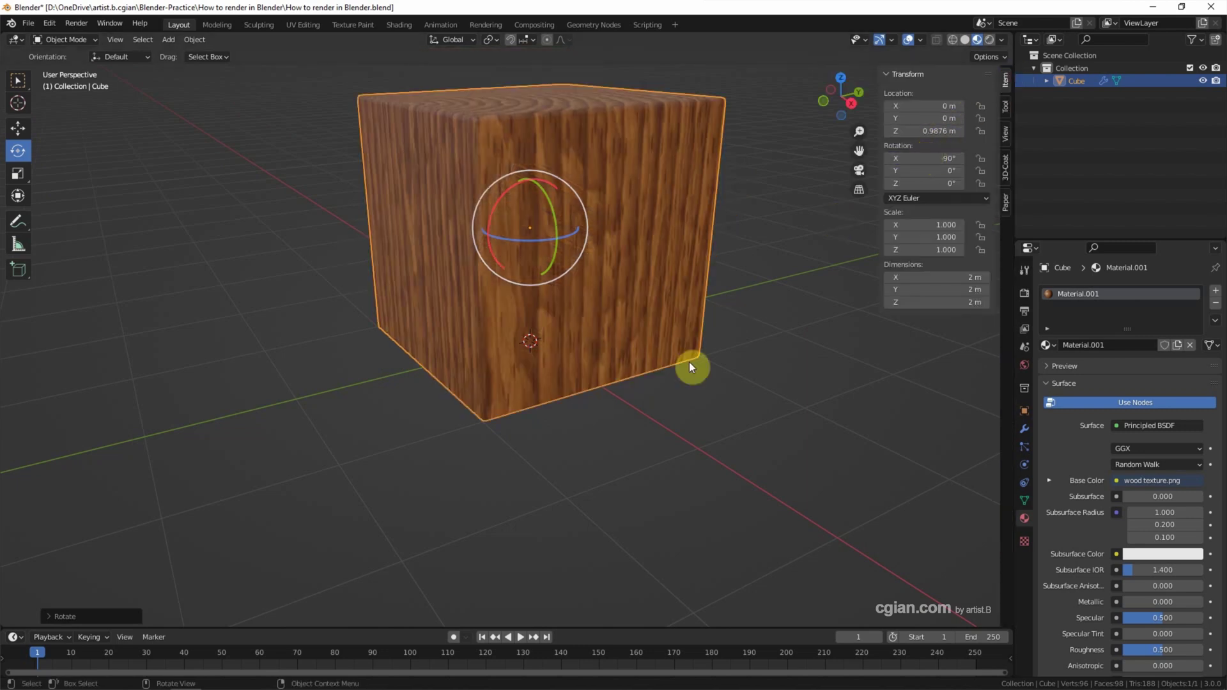
pyautogui.click(689, 362)
pyautogui.moveTo(502, 373); pyautogui.dragTo(691, 409, button='middle')
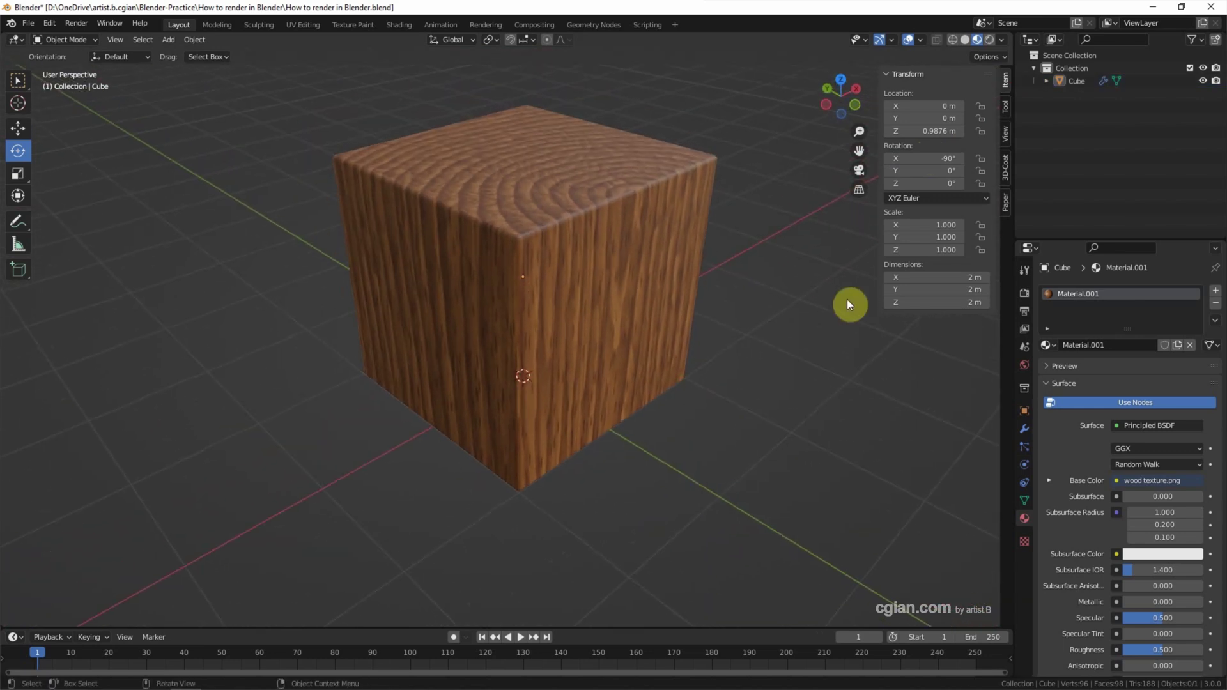
pyautogui.moveTo(880, 270); pyautogui.dragTo(1043, 267)
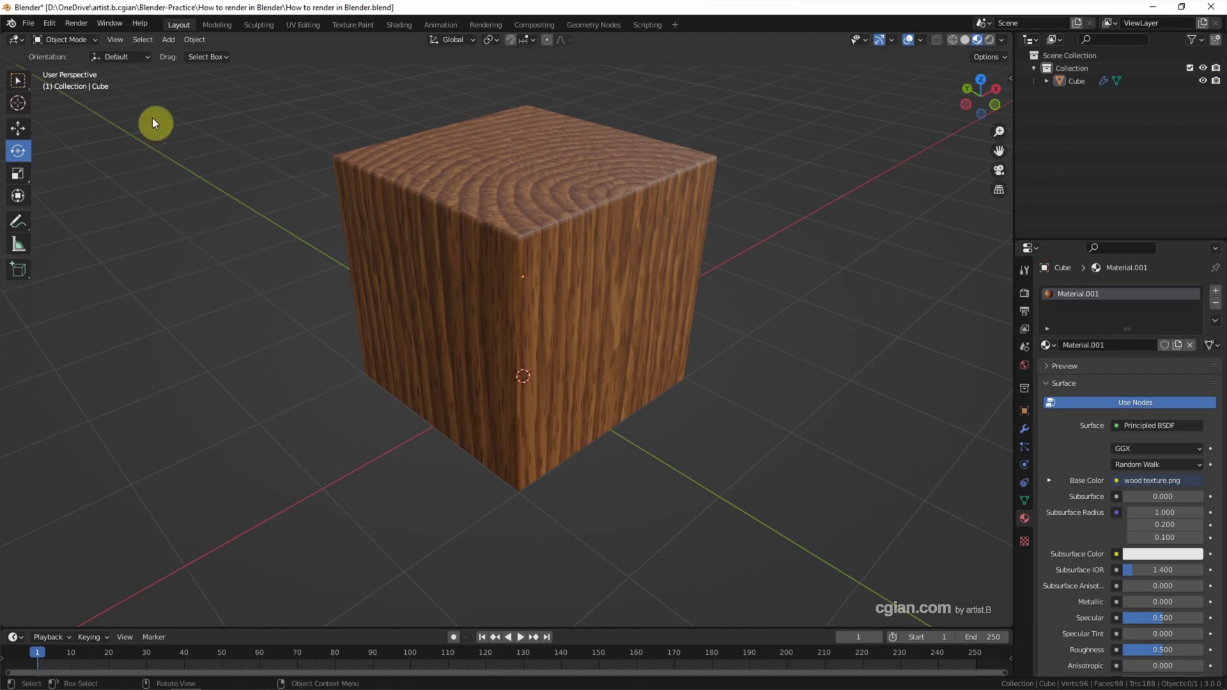
# - Insert a camera object at the scene origin from the Add menu
pyautogui.click(165, 42)
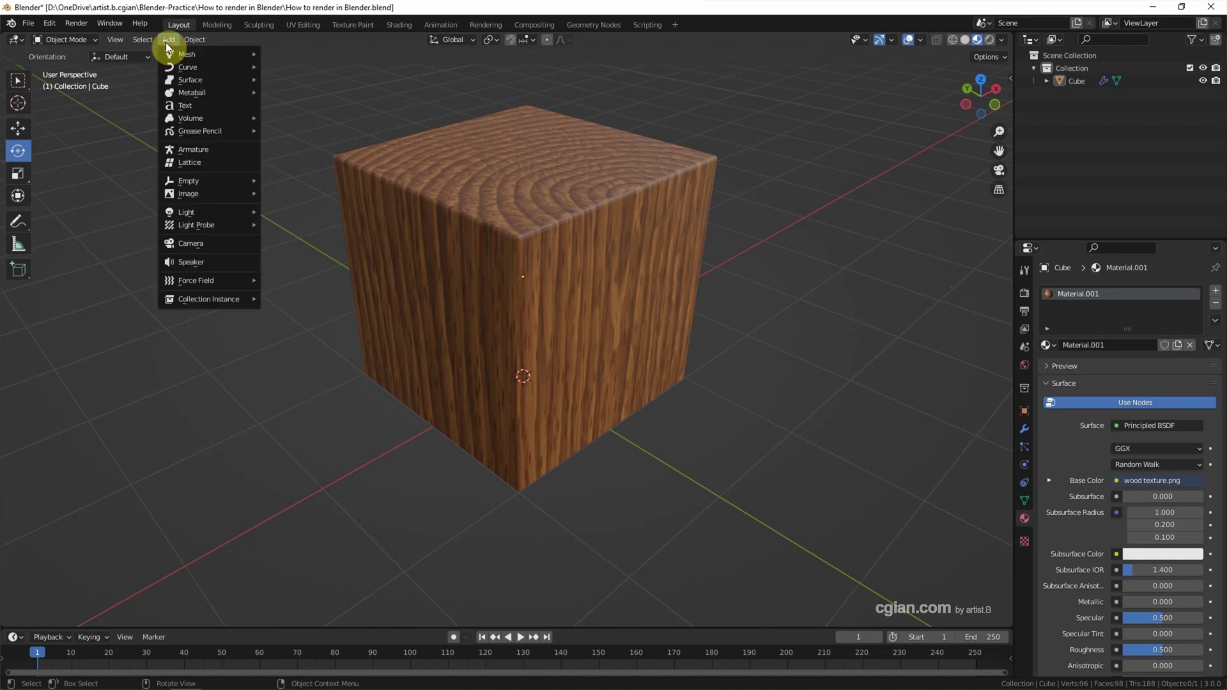
pyautogui.click(198, 243)
pyautogui.click(18, 79)
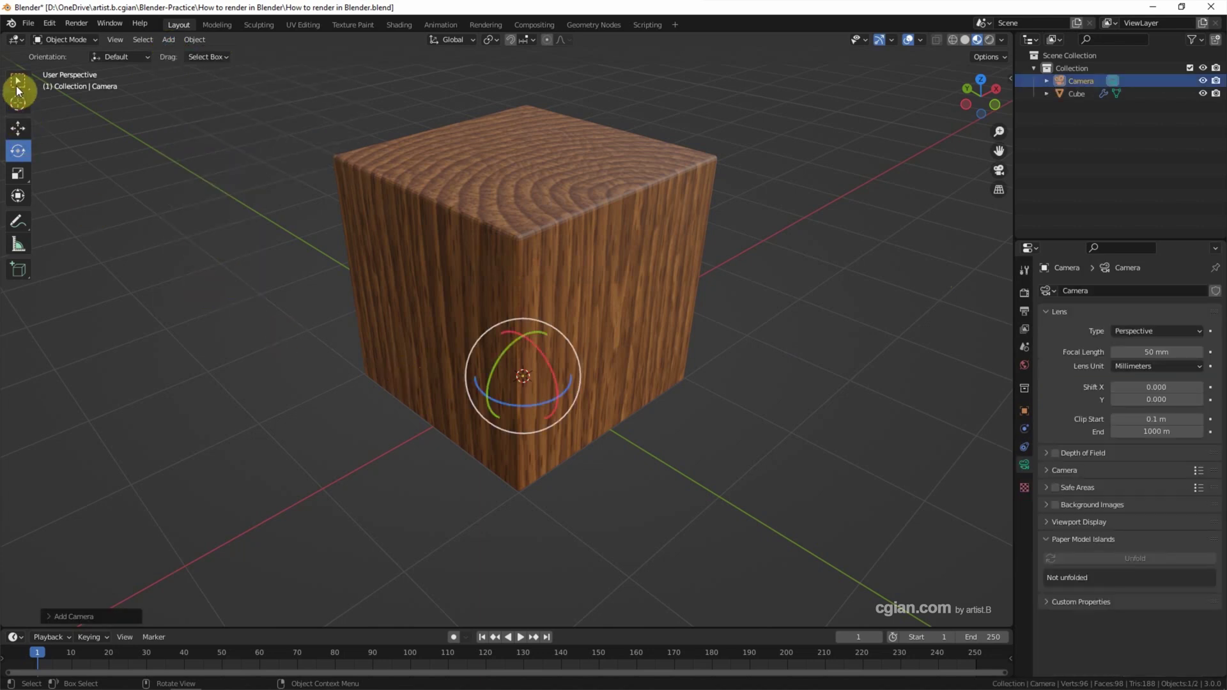
pyautogui.moveTo(613, 478)
pyautogui.mouseDown(button='middle')
pyautogui.moveTo(636, 422)
pyautogui.moveTo(634, 472)
pyautogui.mouseUp(button='middle')
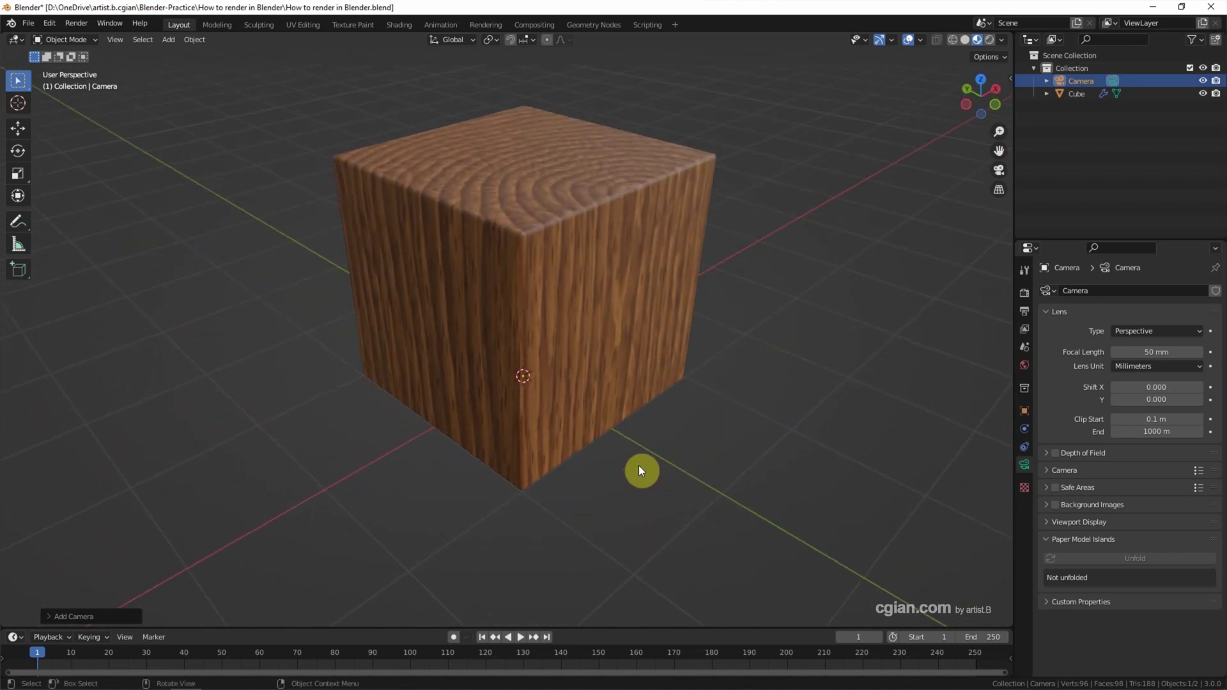
pyautogui.scroll(-2, 639, 470)
pyautogui.scroll(-2, 642, 462)
pyautogui.scroll(-2, 642, 461)
pyautogui.scroll(-1, 608, 458)
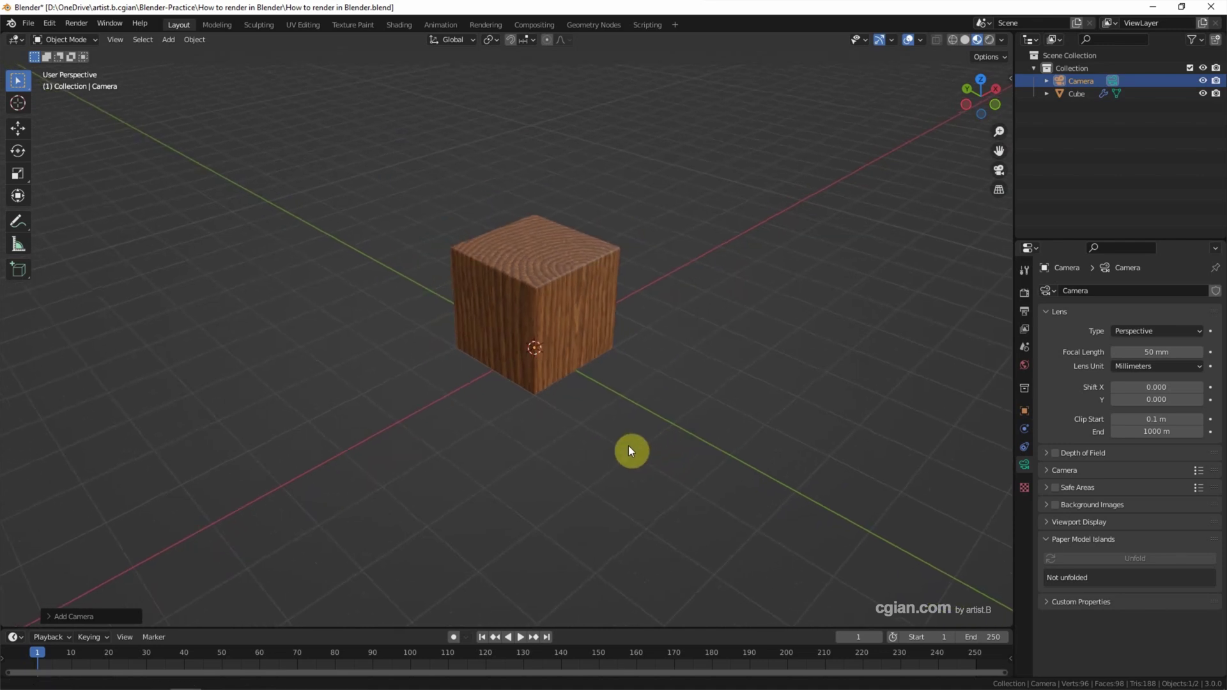
# - Orbit to a low, level view and align the active camera to it
pyautogui.moveTo(630, 451); pyautogui.dragTo(622, 436, button='middle')
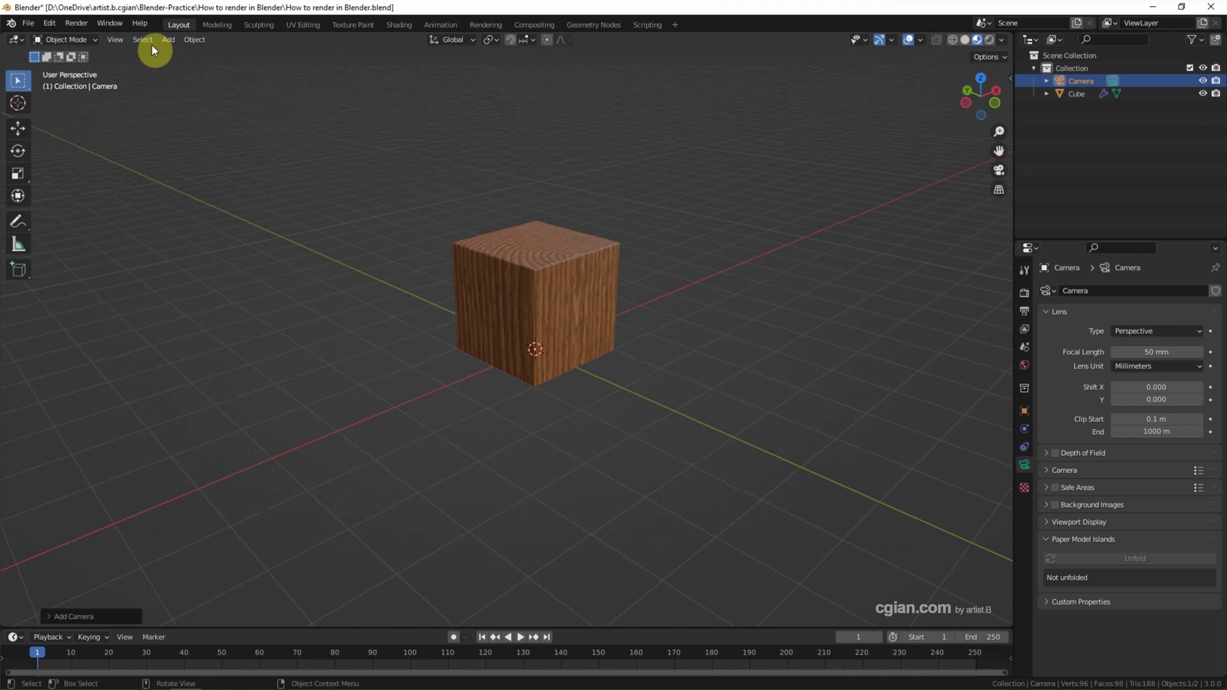
pyautogui.click(115, 38)
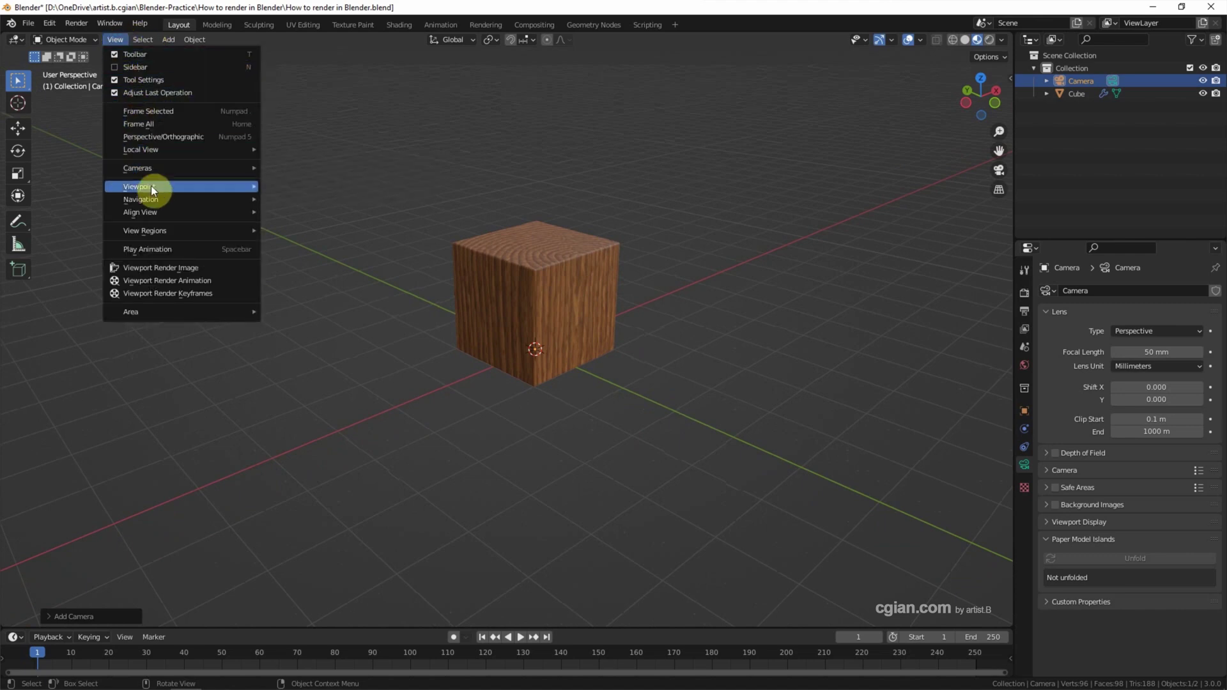
pyautogui.moveTo(153, 212)
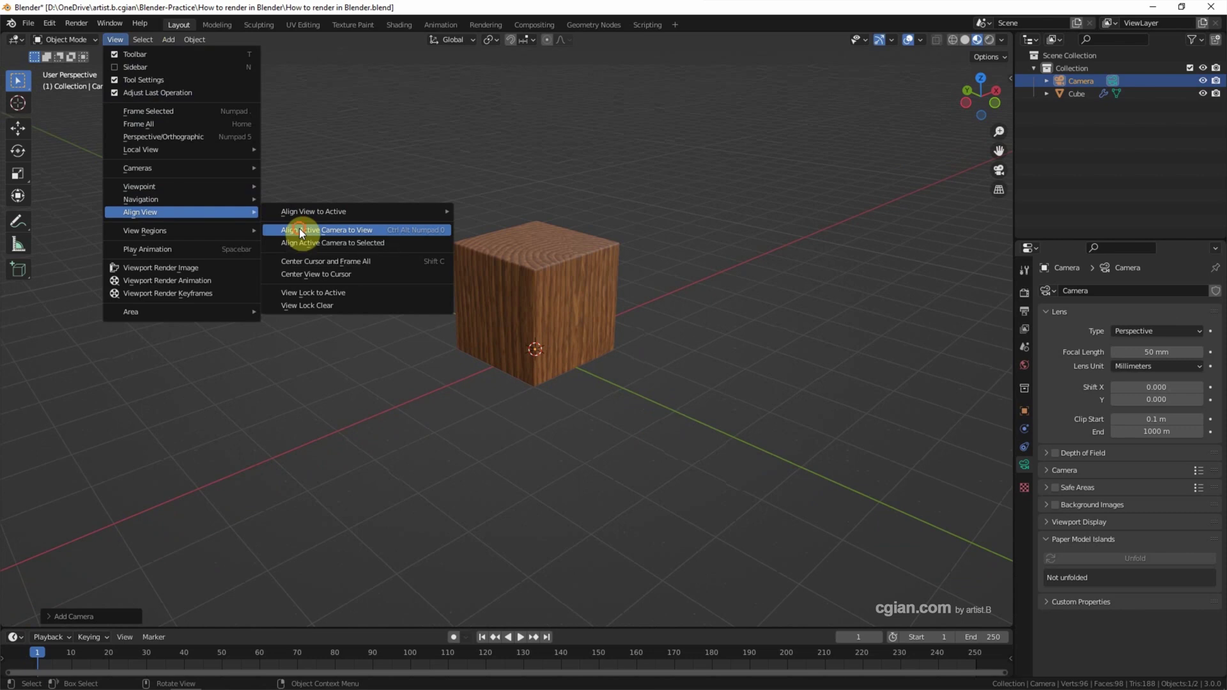
pyautogui.click(300, 230)
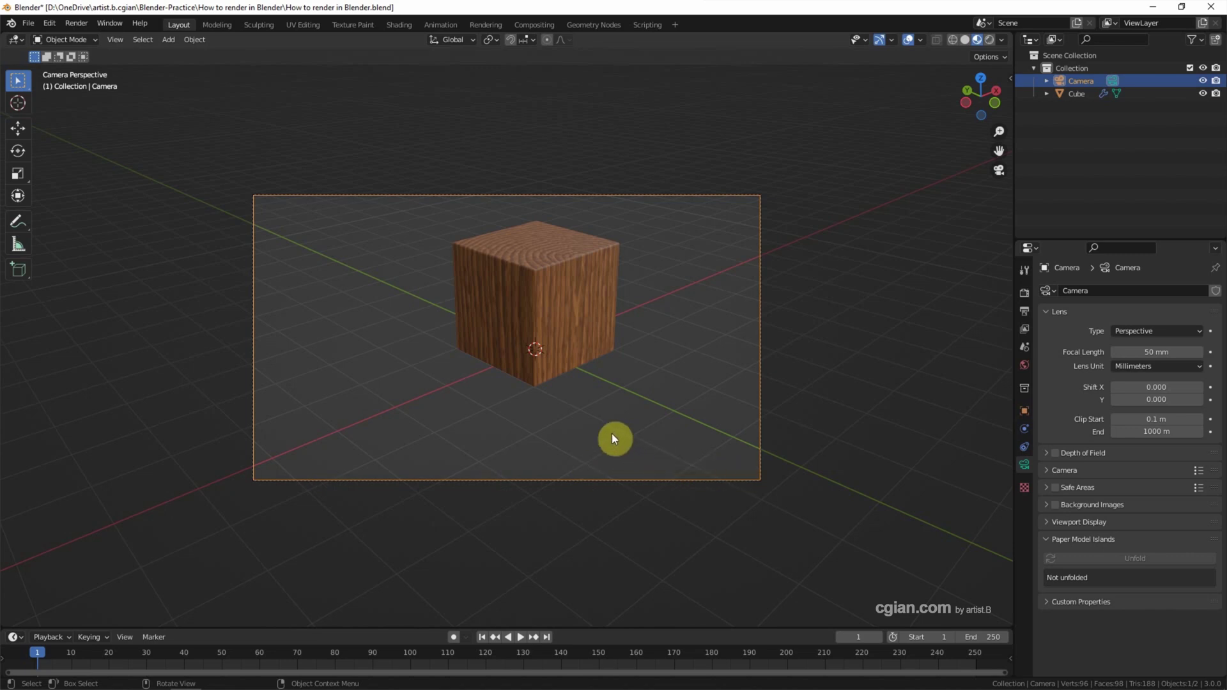
# - Enlarge the timeline area and turn it into a second 3D Viewport
pyautogui.moveTo(374, 628); pyautogui.dragTo(392, 399)
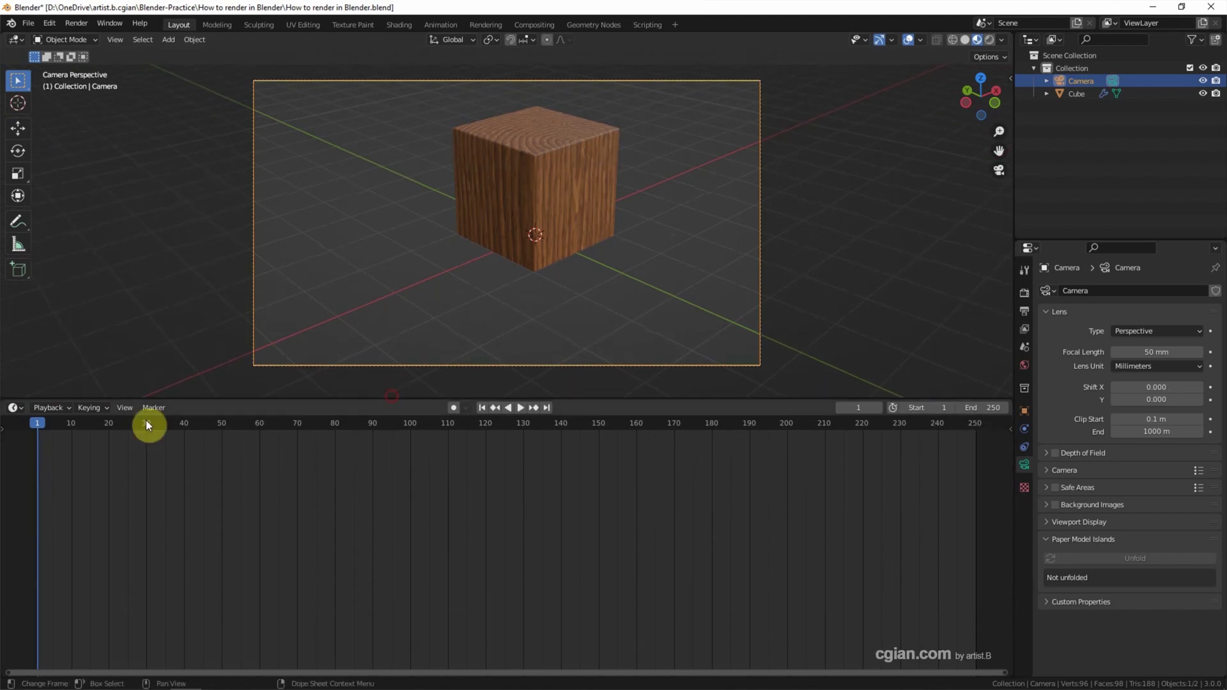
pyautogui.click(14, 408)
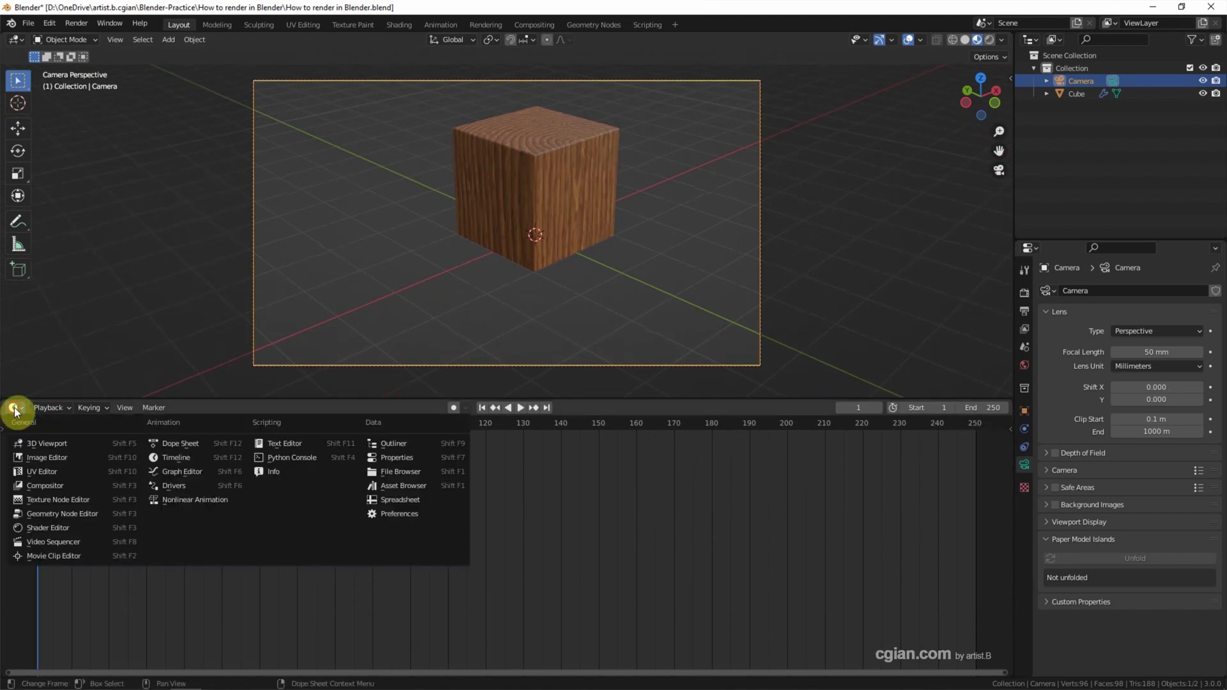
pyautogui.click(66, 446)
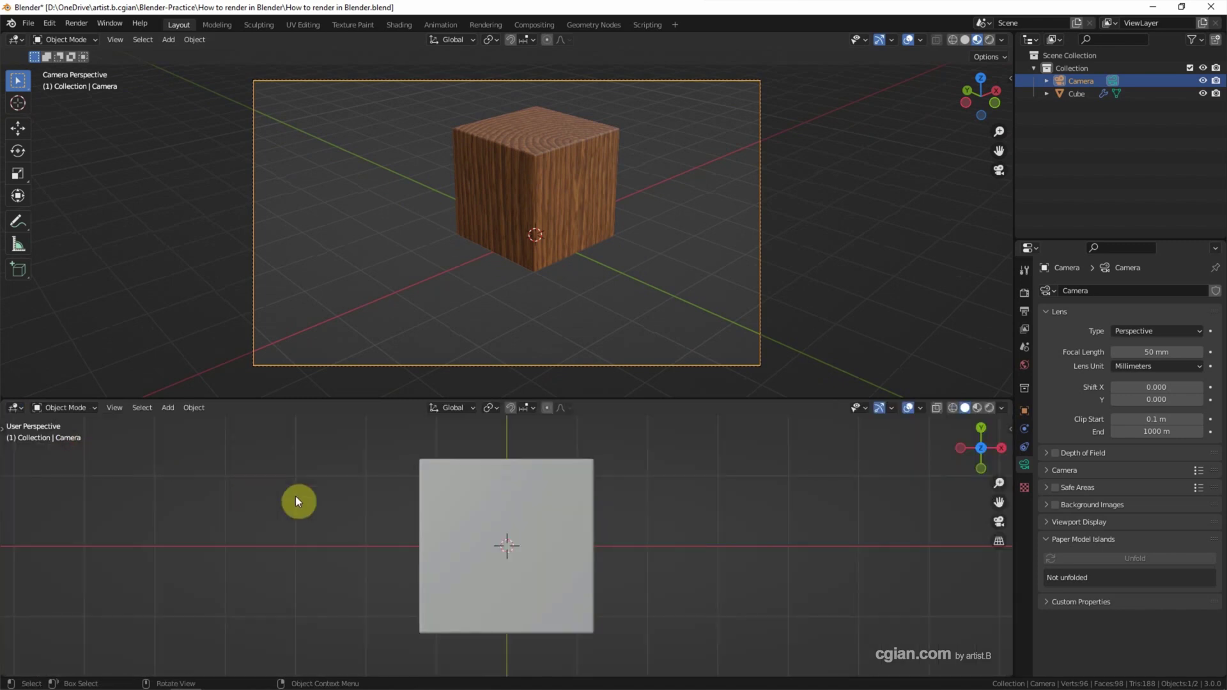
pyautogui.scroll(-2, 319, 501)
pyautogui.scroll(-3, 363, 545)
pyautogui.scroll(-2, 366, 542)
# - Nudge the camera about 0.19 m and lower it slightly in Right Orthographic view
pyautogui.keyDown('shift'); pyautogui.moveTo(368, 541); pyautogui.dragTo(413, 590, button='middle'); pyautogui.keyUp('shift')
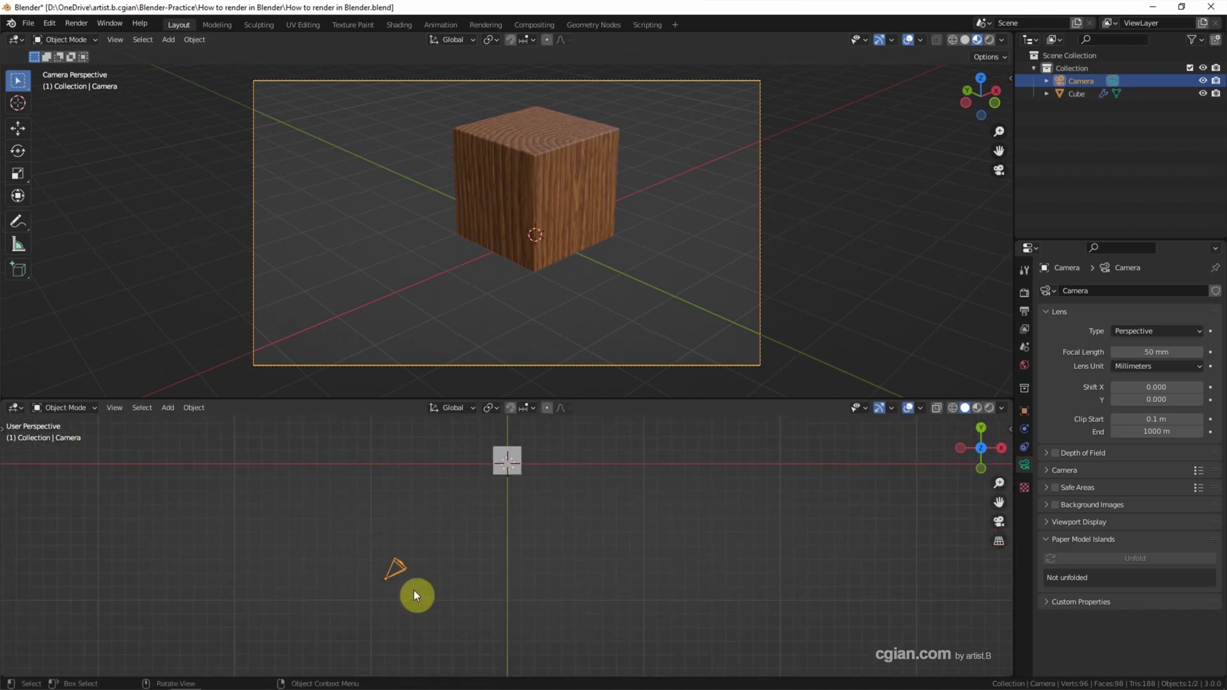
pyautogui.click(3, 427)
pyautogui.click(17, 479)
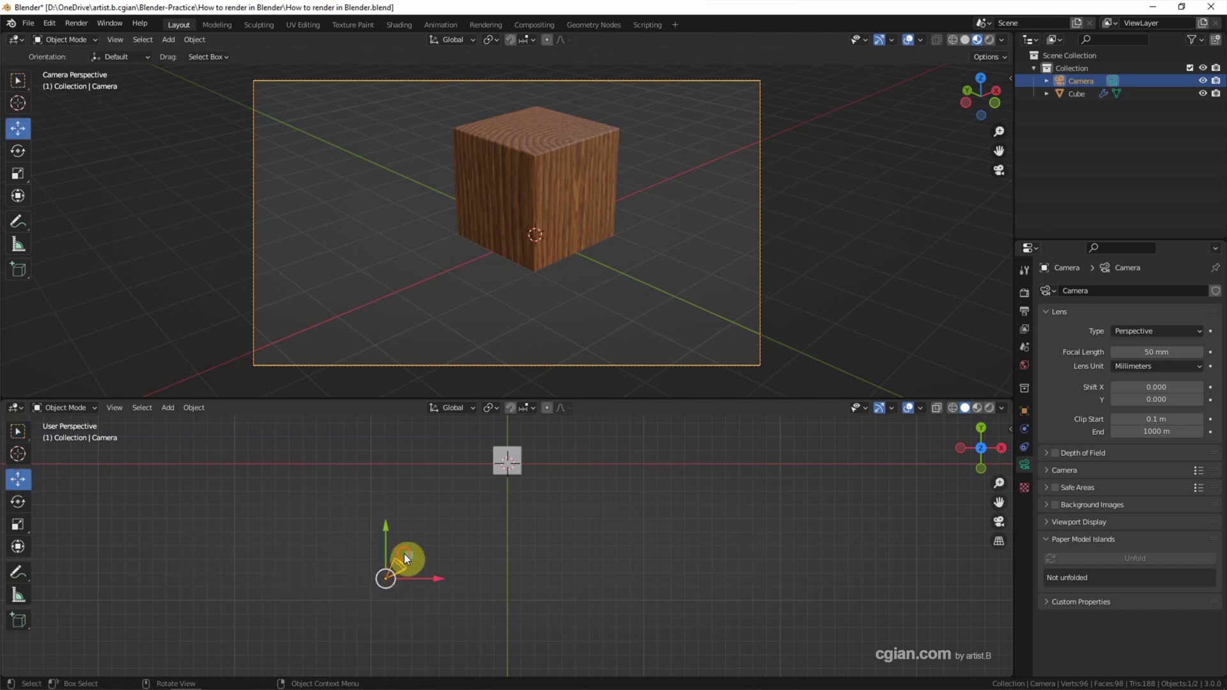
pyautogui.press('g')
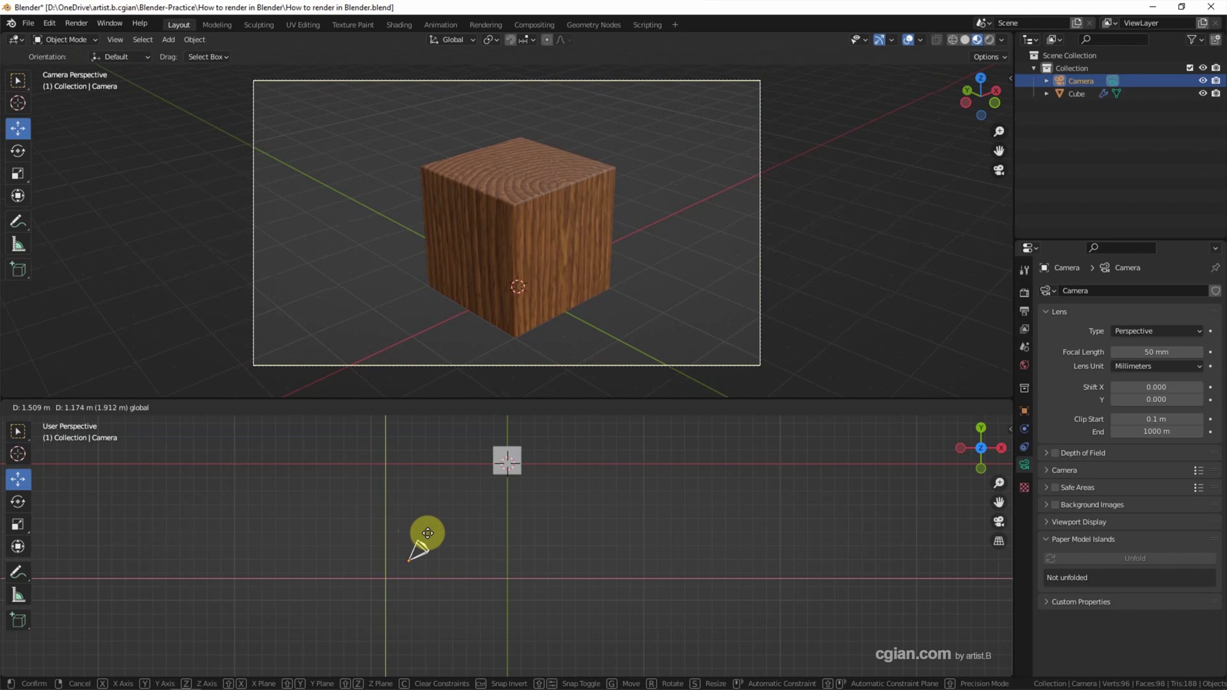
pyautogui.click(425, 530)
pyautogui.click(1001, 449)
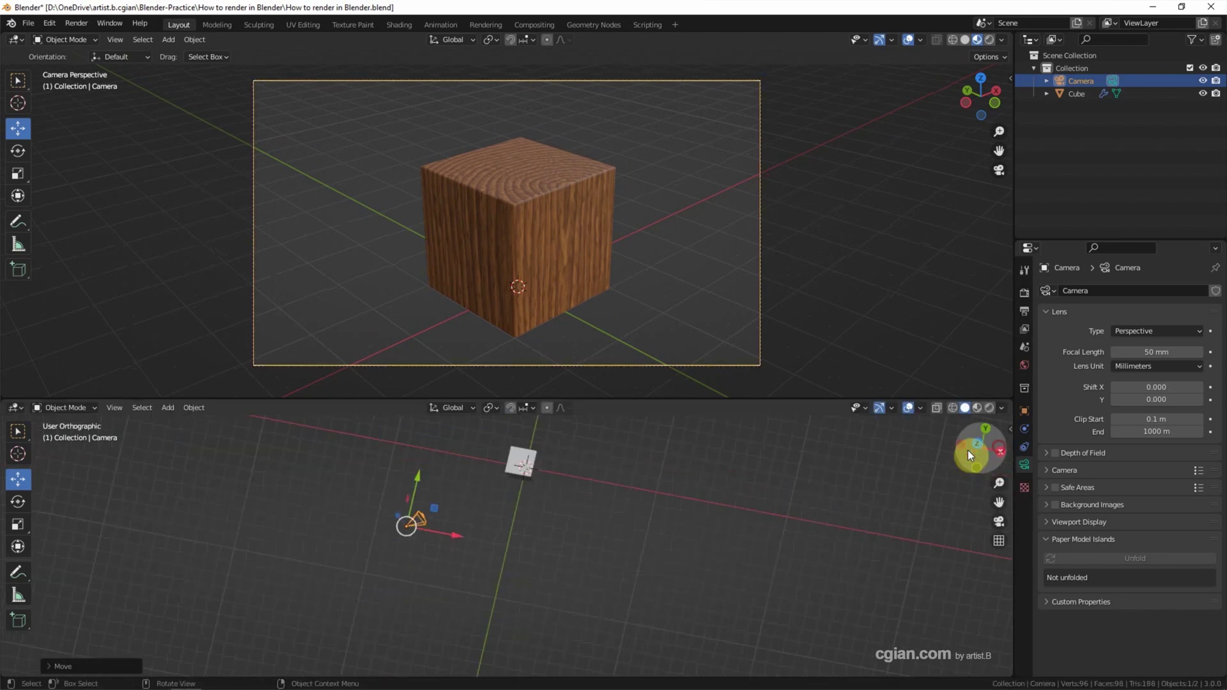
pyautogui.moveTo(492, 423); pyautogui.dragTo(496, 432)
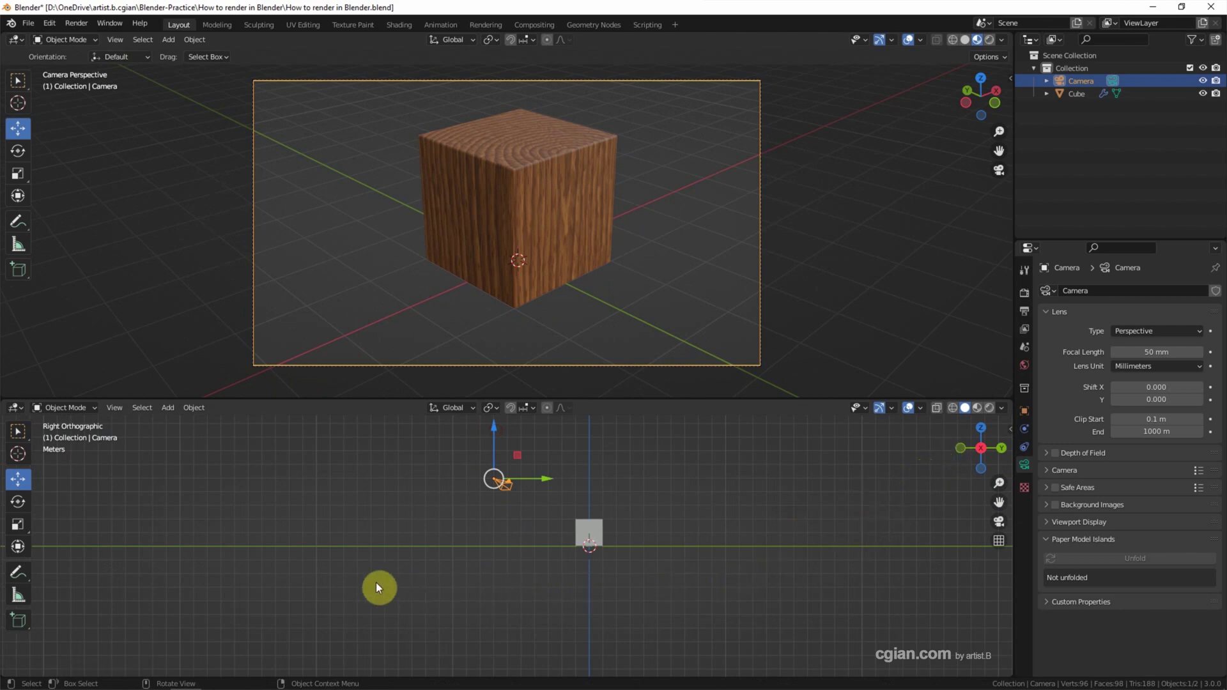
# - Add an area light, place it left of the cube in top view, and enlarge it
pyautogui.click(167, 411)
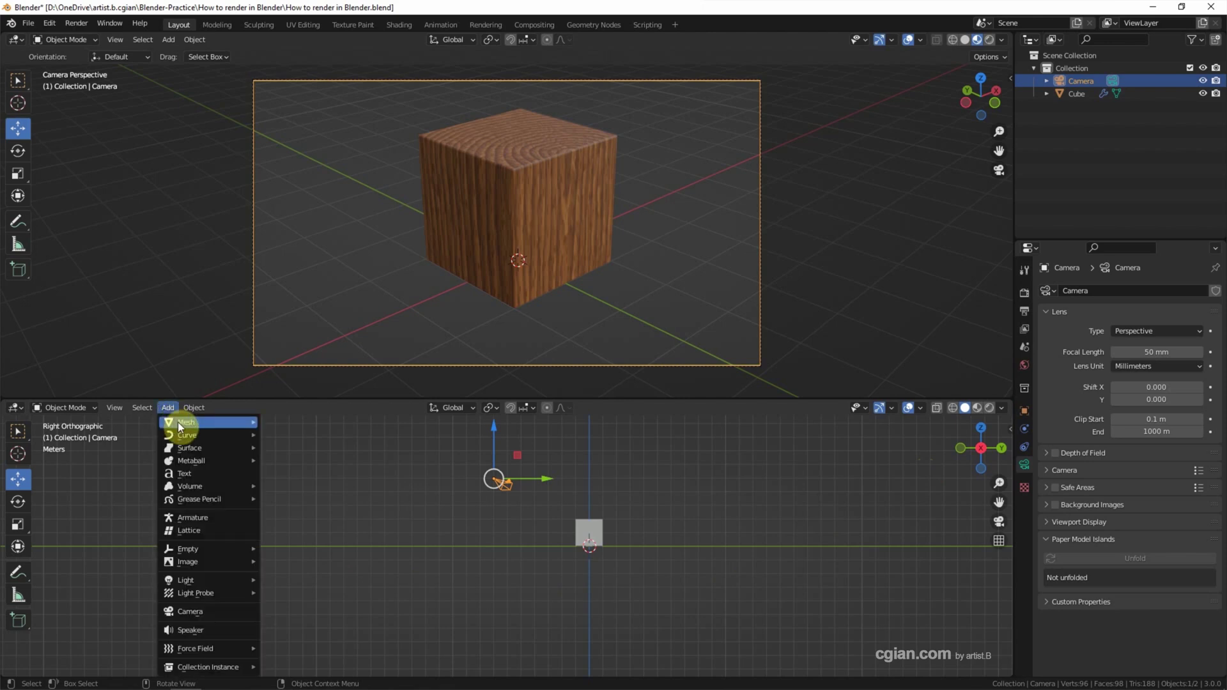
pyautogui.moveTo(187, 581)
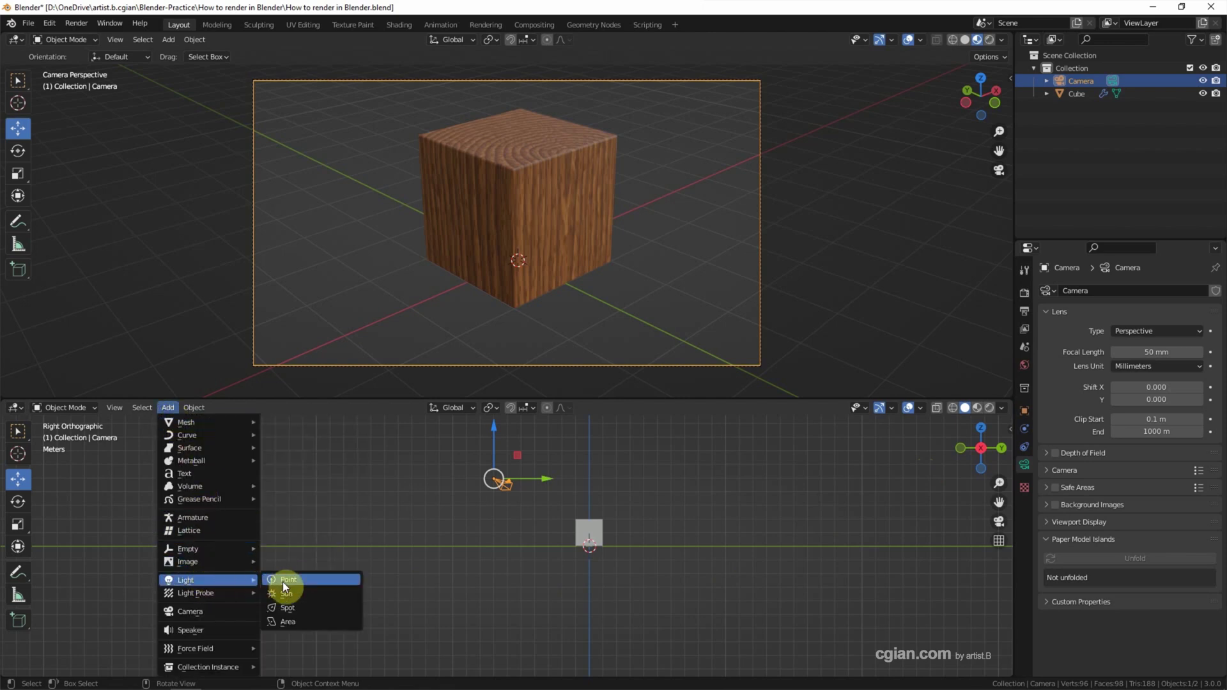
pyautogui.click(316, 621)
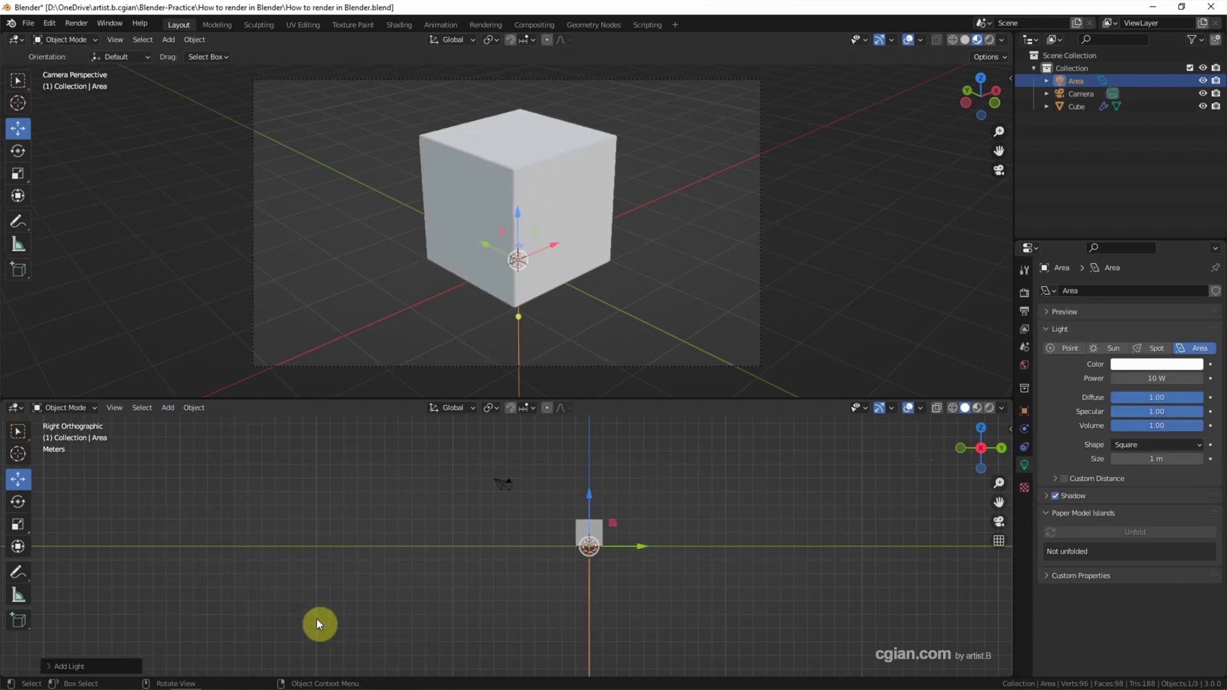
pyautogui.click(983, 429)
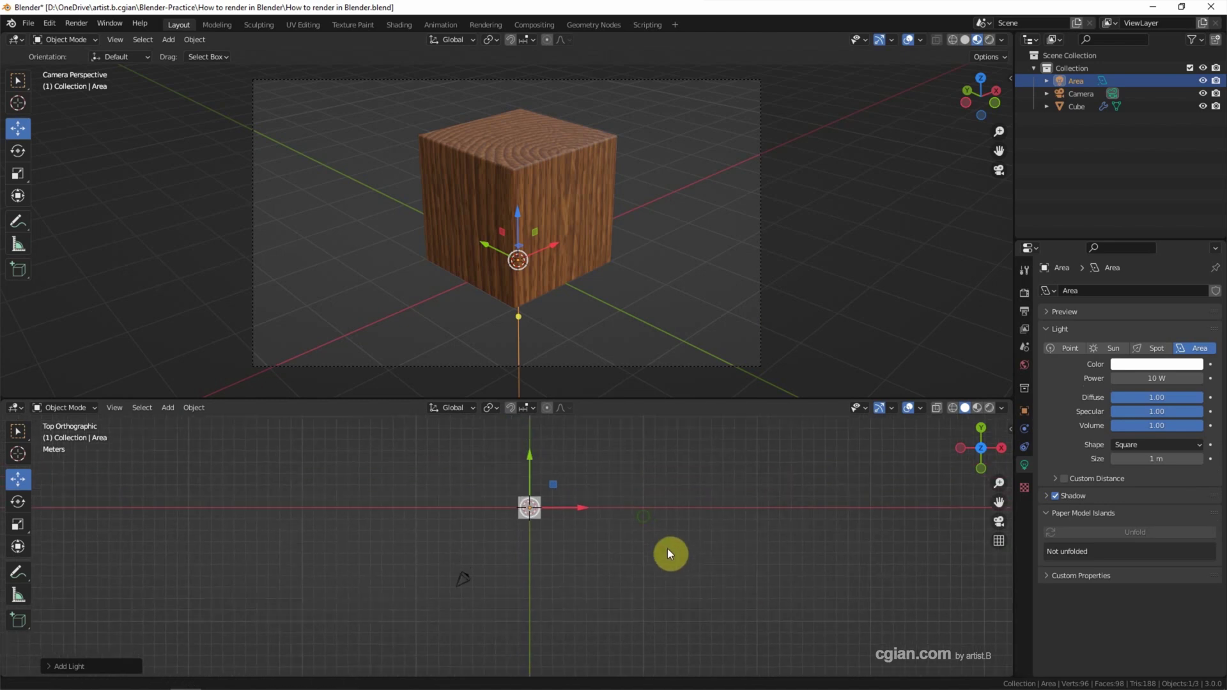
pyautogui.press('g')
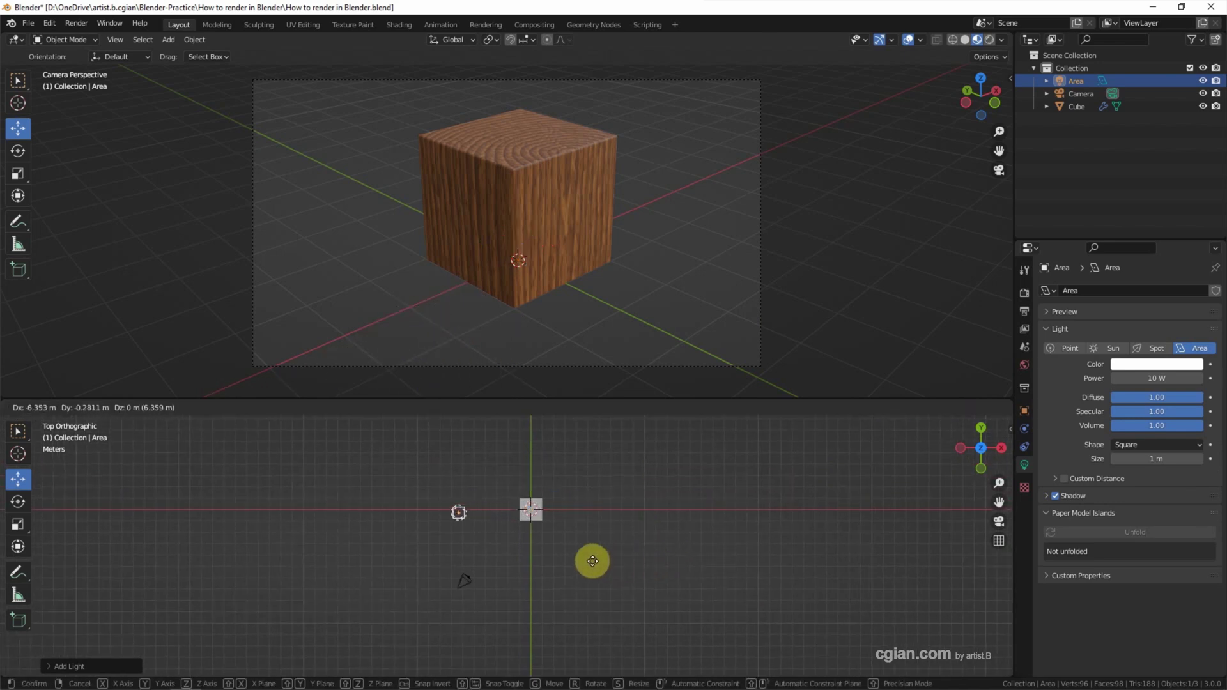
pyautogui.click(563, 558)
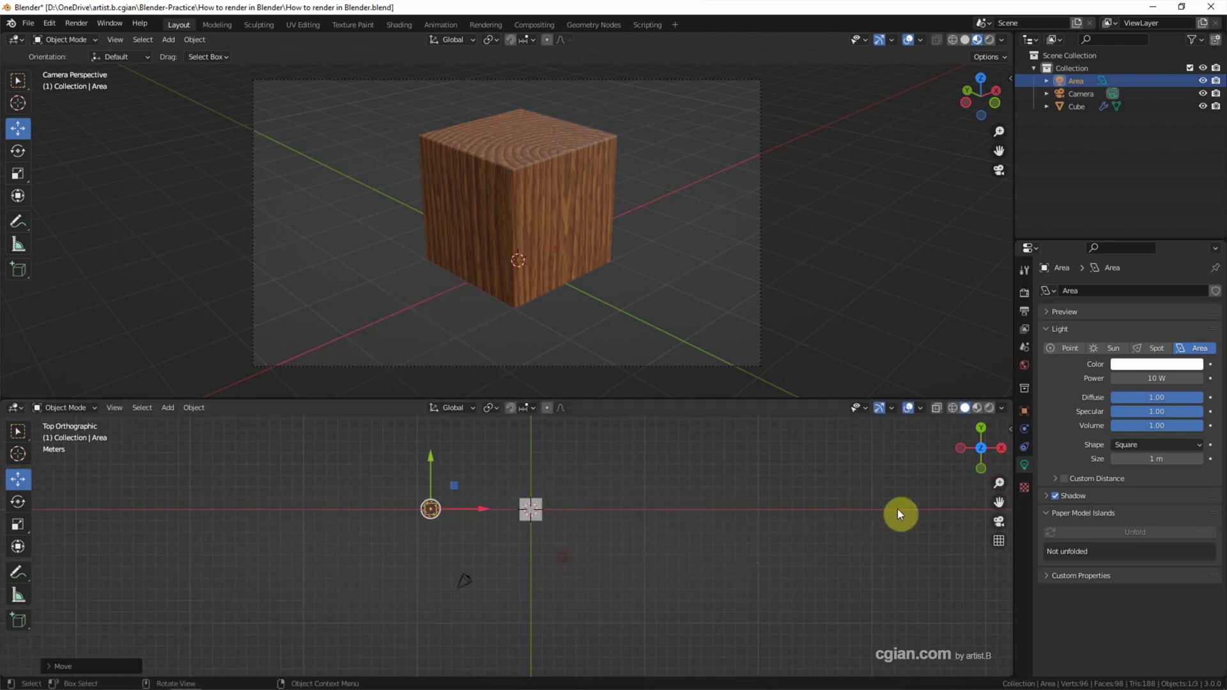
pyautogui.press('s')
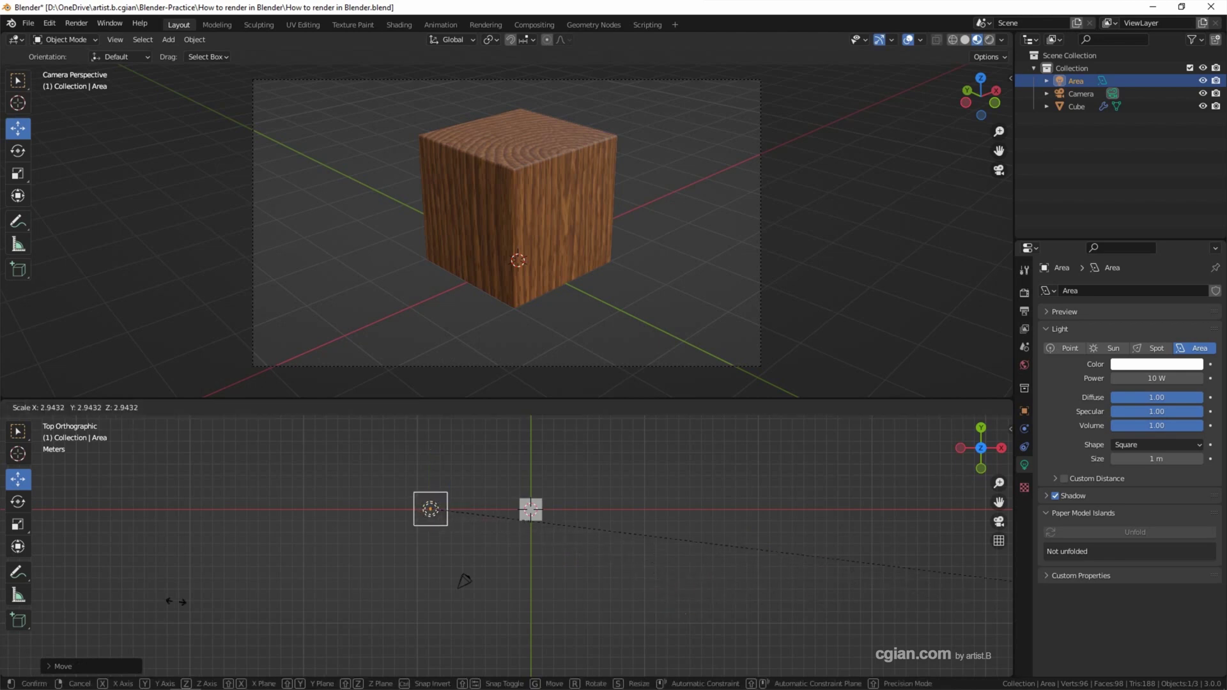
pyautogui.click(593, 580)
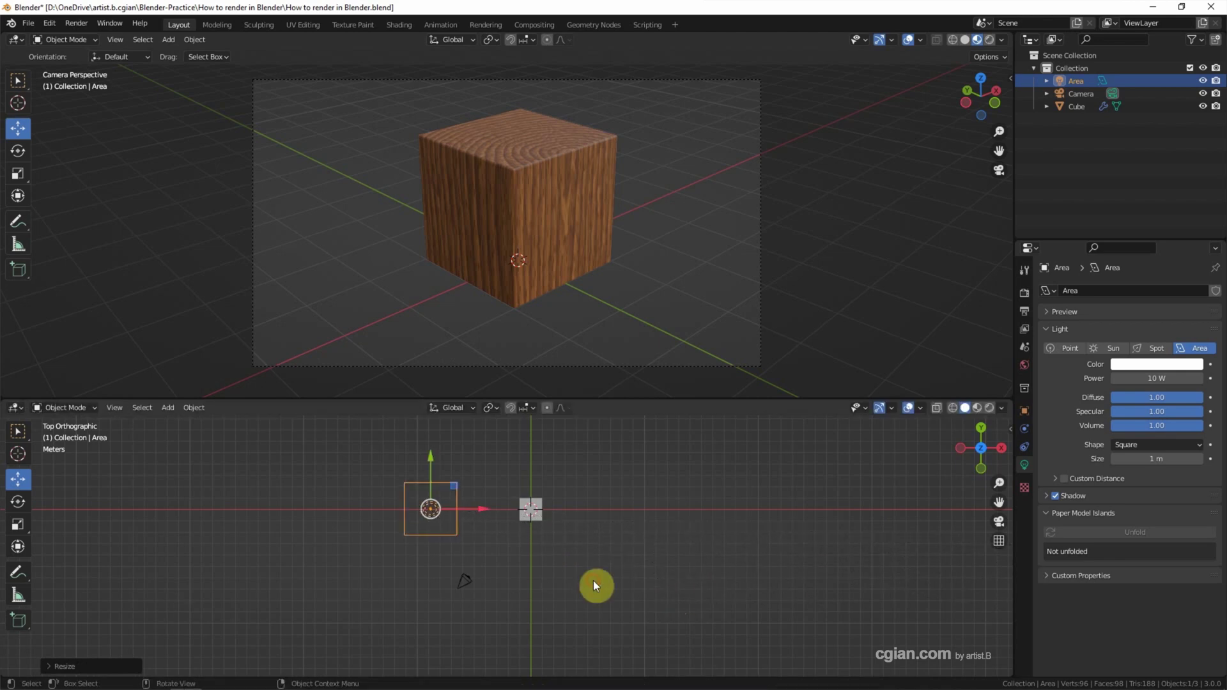
# - Raise the area light above the cube in front view, rotate it about 54°, and shift it back
pyautogui.click(980, 472)
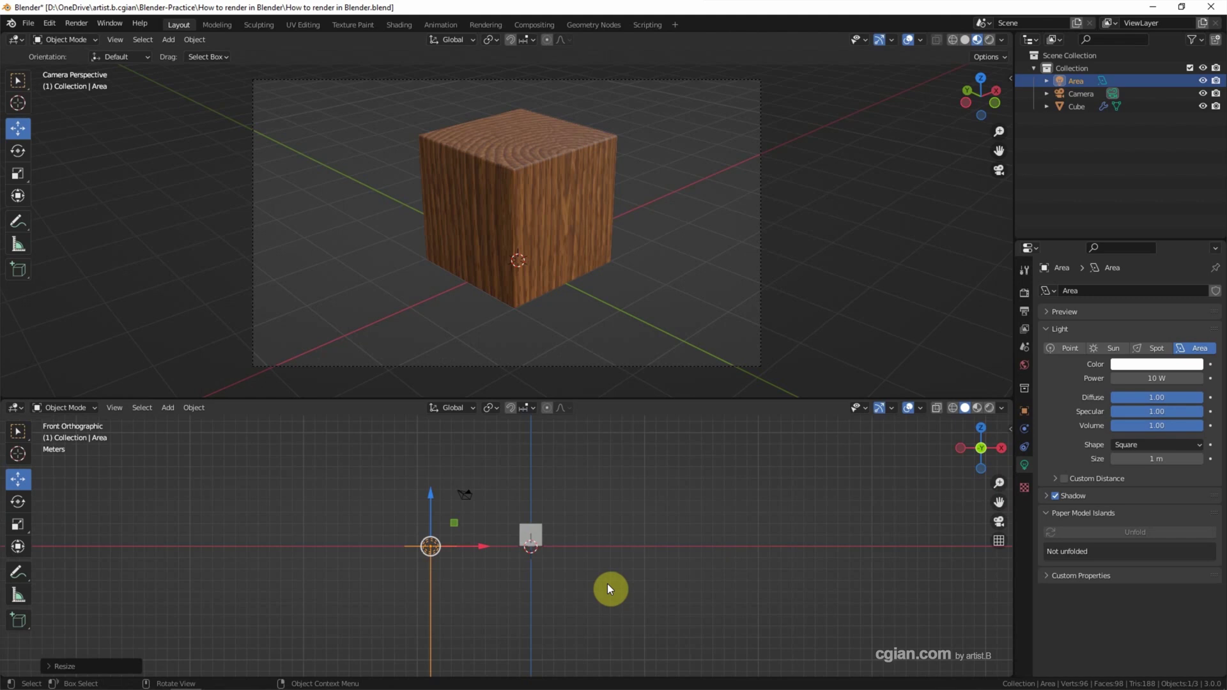
pyautogui.press('g')
pyautogui.click(606, 497)
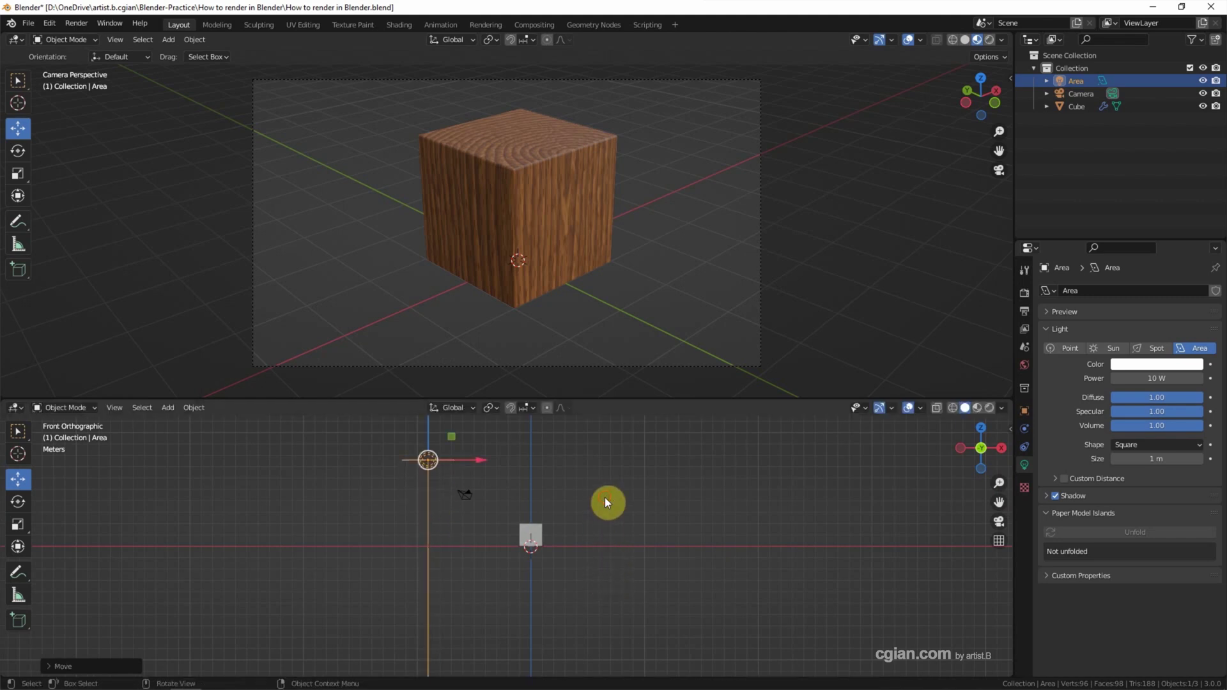
pyautogui.press('r')
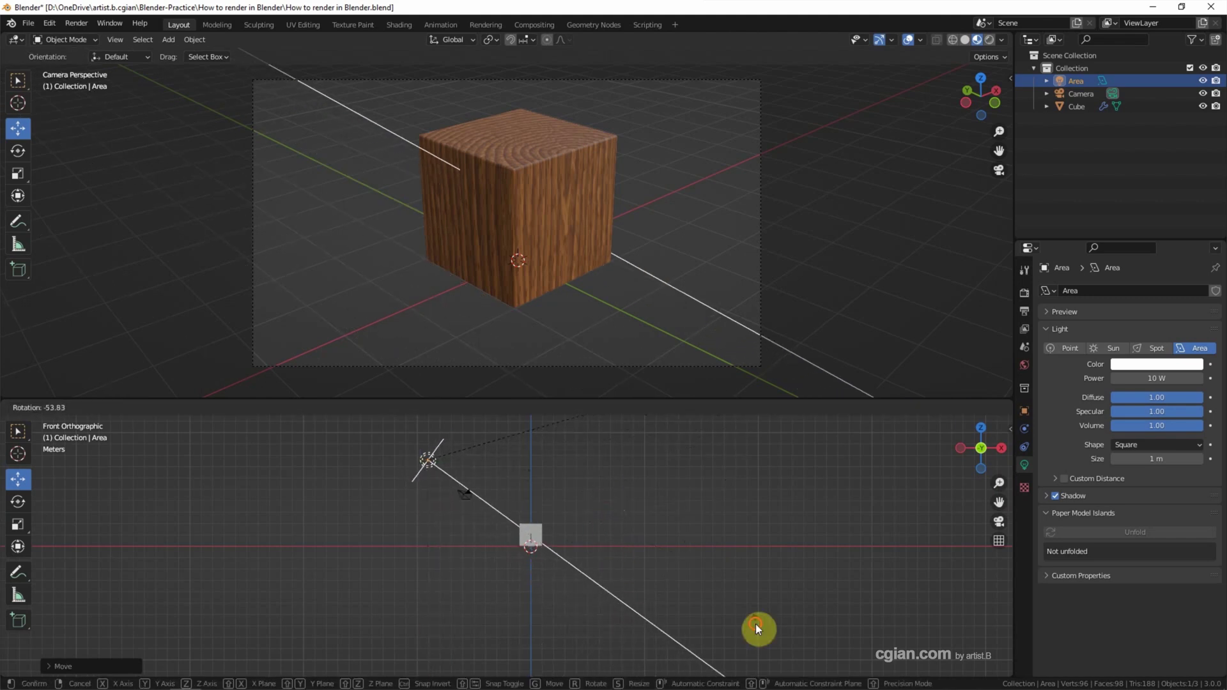
pyautogui.click(755, 625)
pyautogui.click(987, 430)
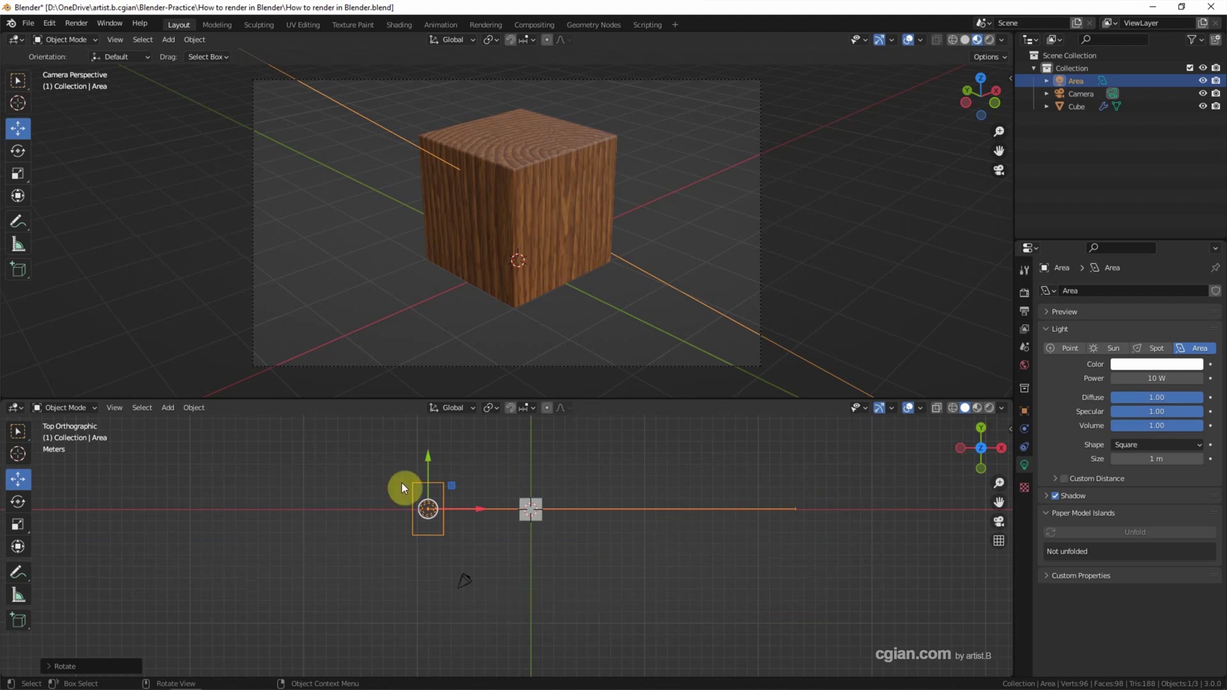
pyautogui.moveTo(429, 458); pyautogui.dragTo(428, 442)
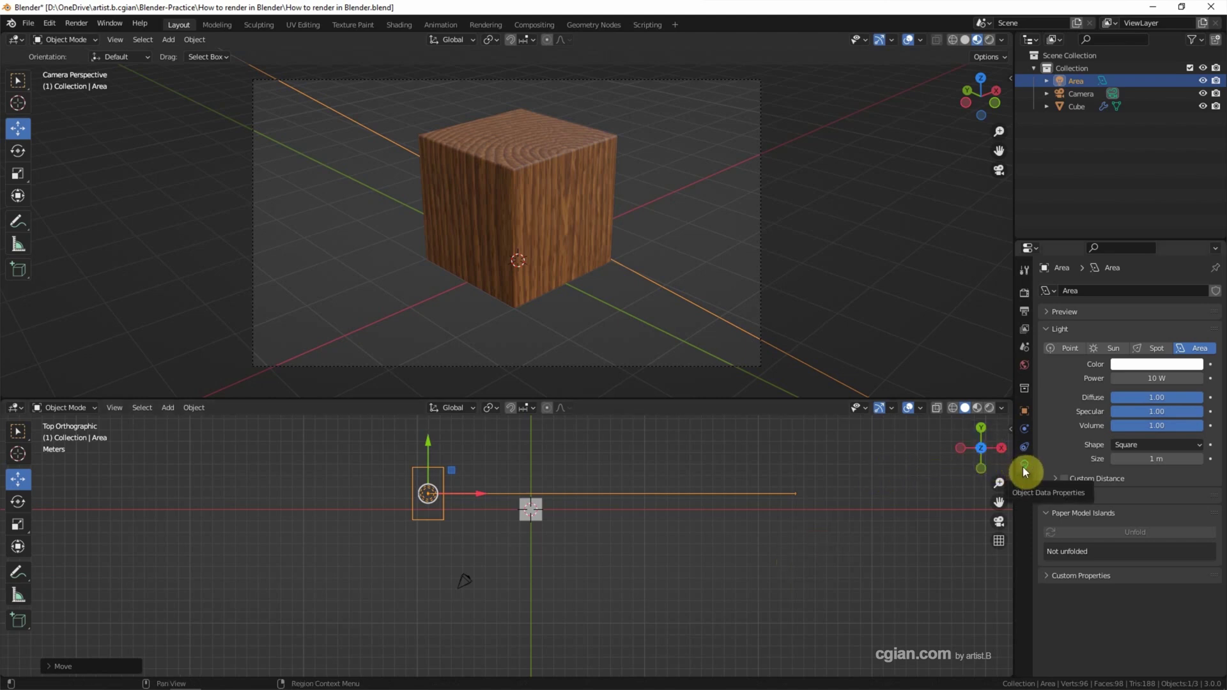
# - Set the area light's Power to 1000 W and switch to Rendered viewport shading
pyautogui.click(1143, 379)
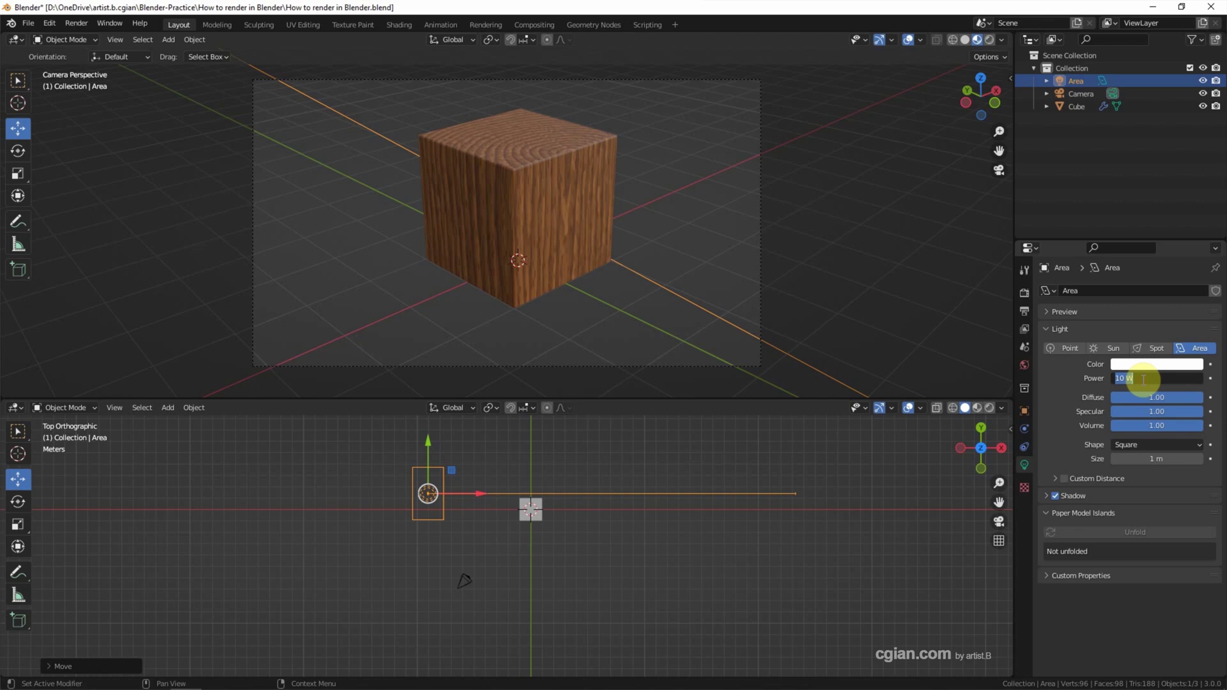
pyautogui.write('1000')
pyautogui.press('Return')
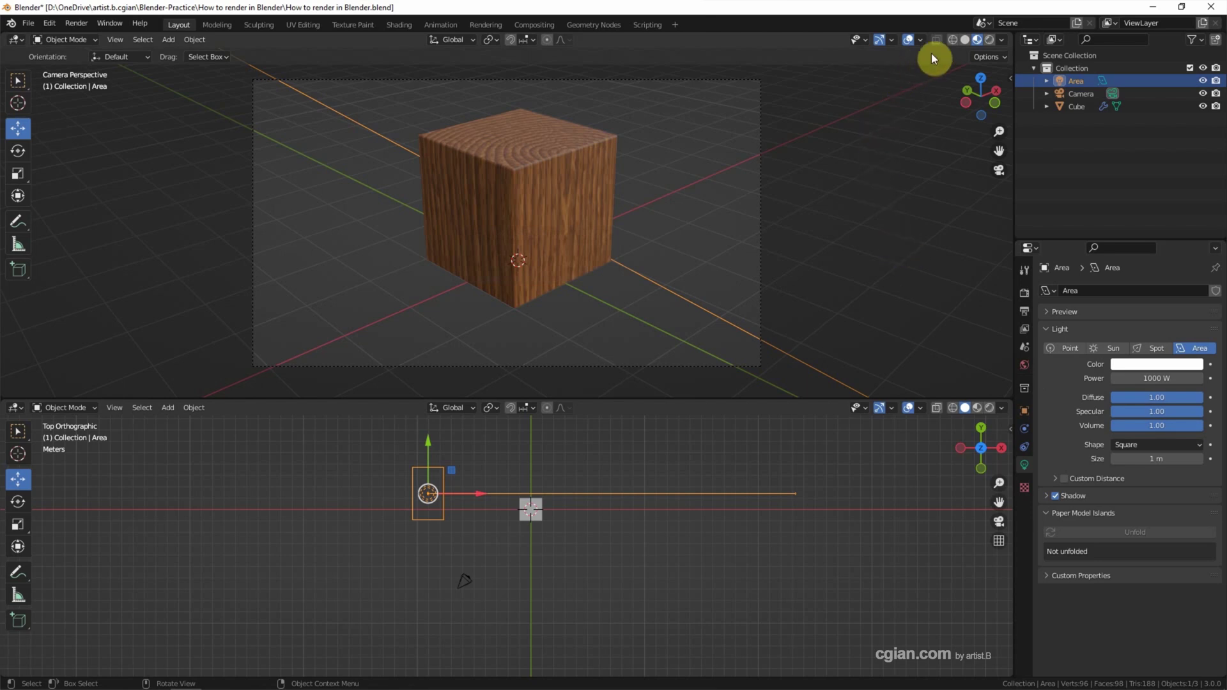
pyautogui.click(988, 41)
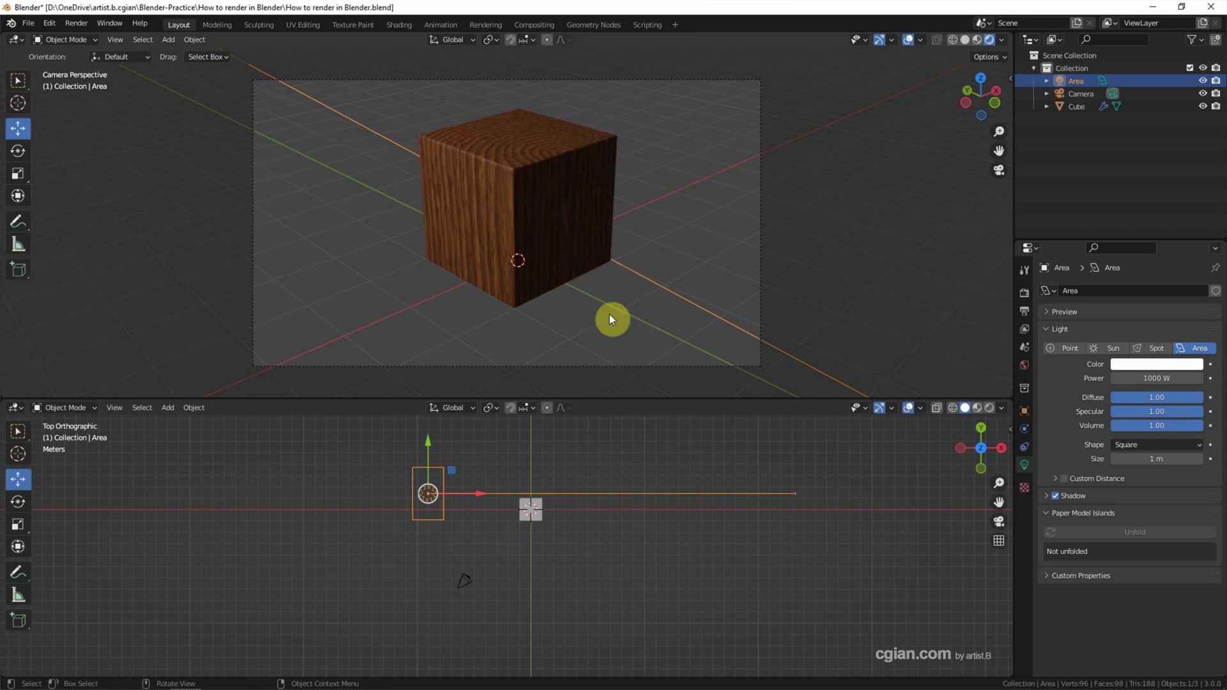
# - Add a plane under the cube and scale it up twice into a wide floor
pyautogui.click(170, 41)
pyautogui.click(301, 54)
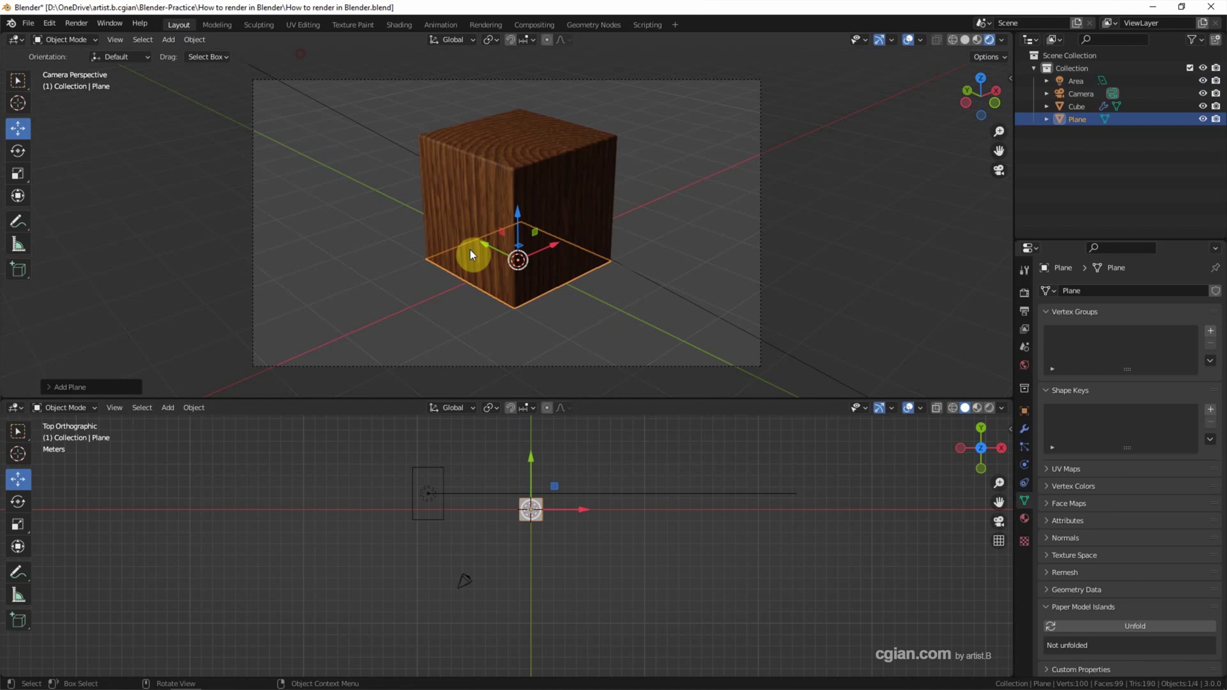
pyautogui.moveTo(519, 214); pyautogui.dragTo(533, 230)
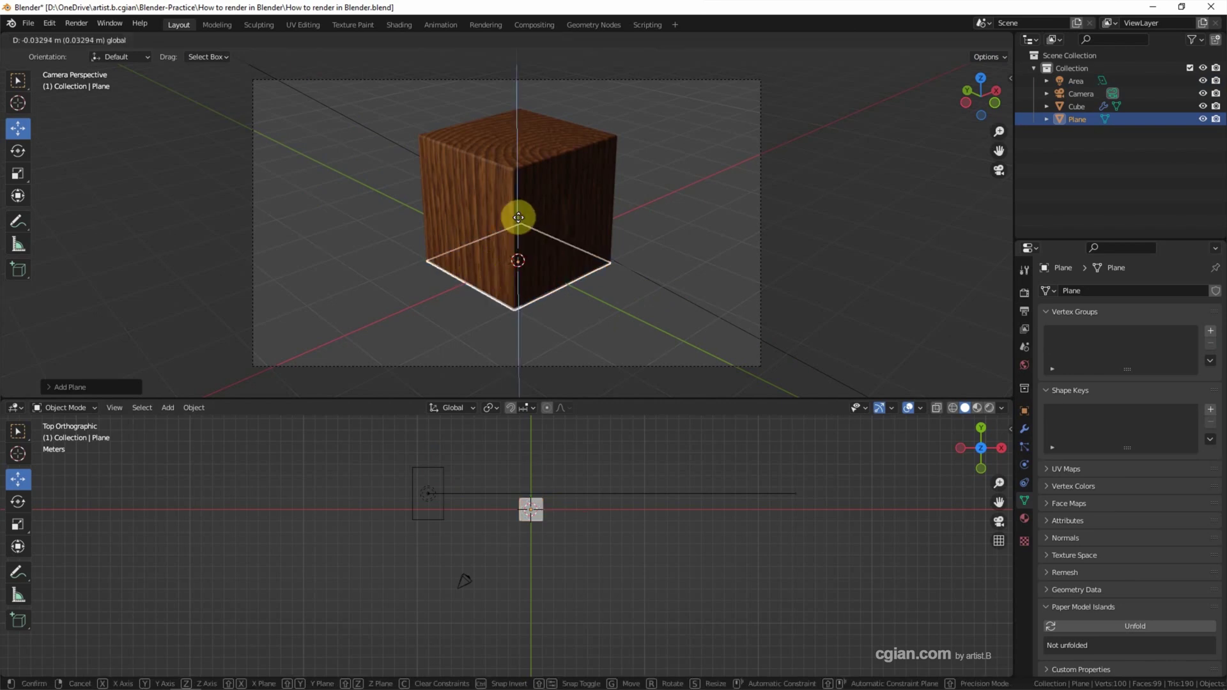
pyautogui.press('s')
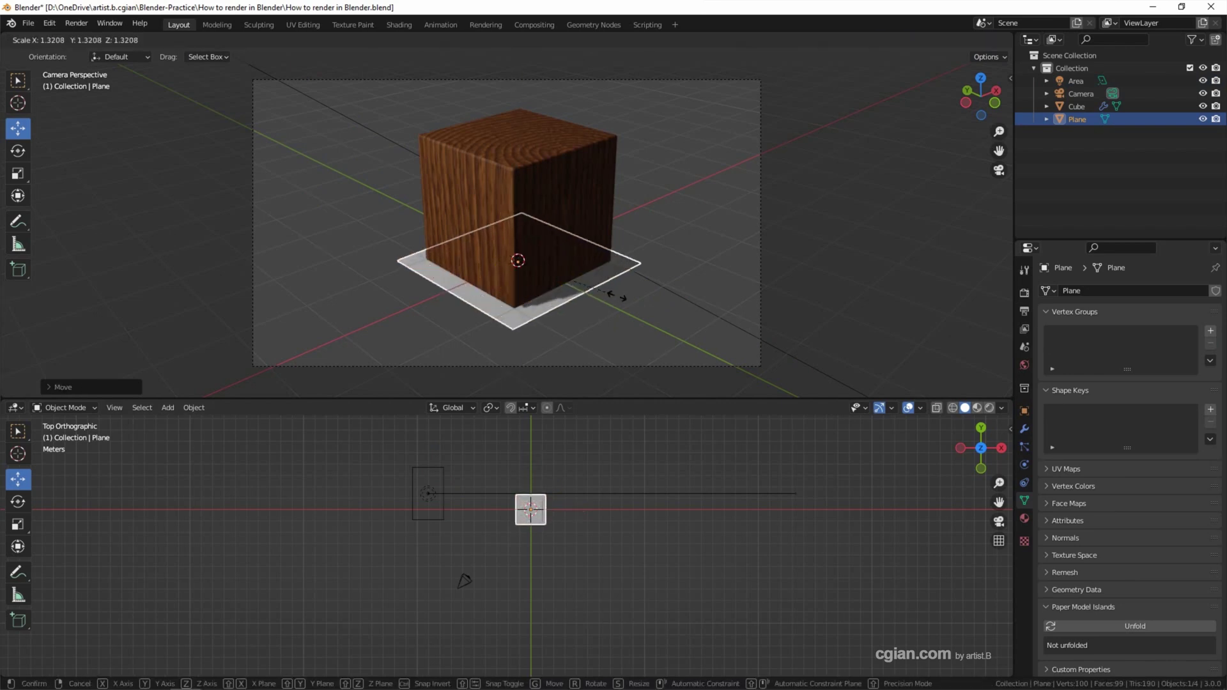
pyautogui.click(18, 87)
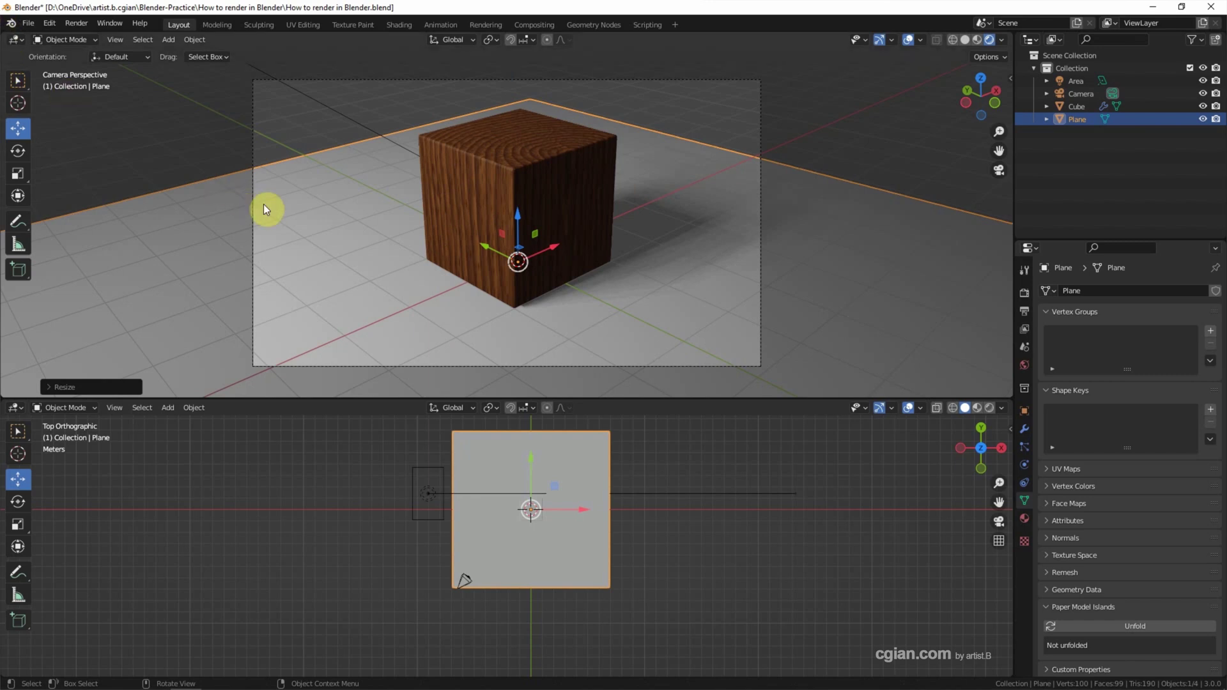
pyautogui.press('s')
pyautogui.click(819, 352)
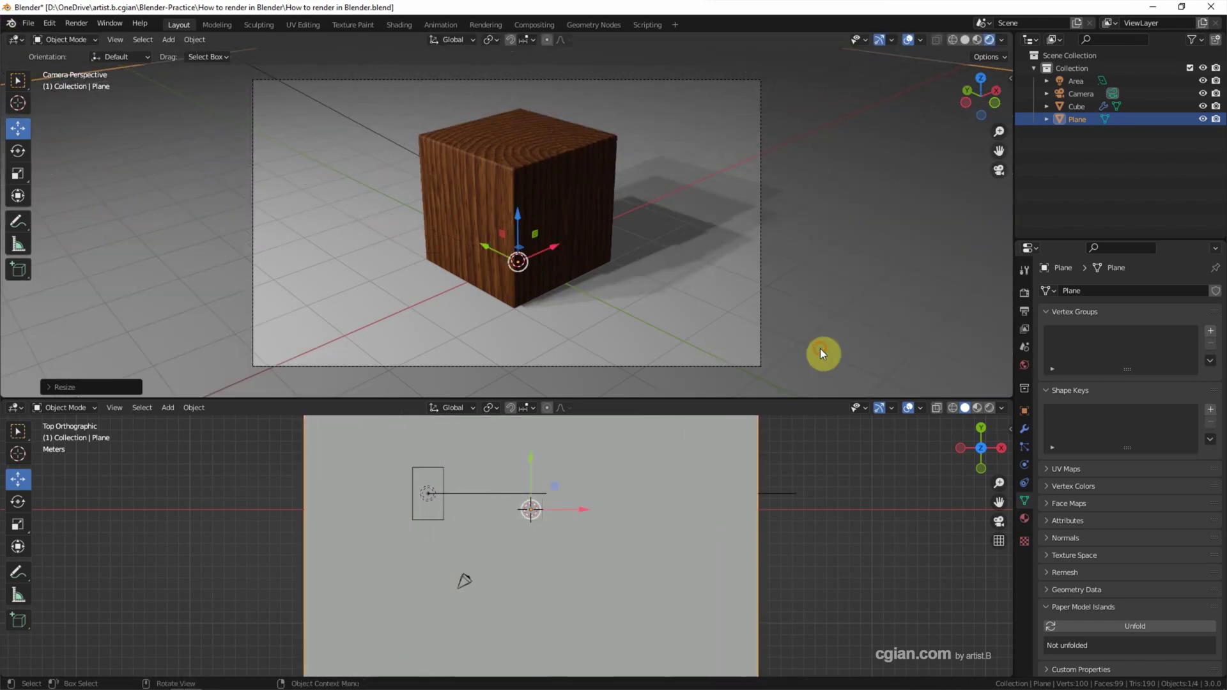
pyautogui.click(23, 84)
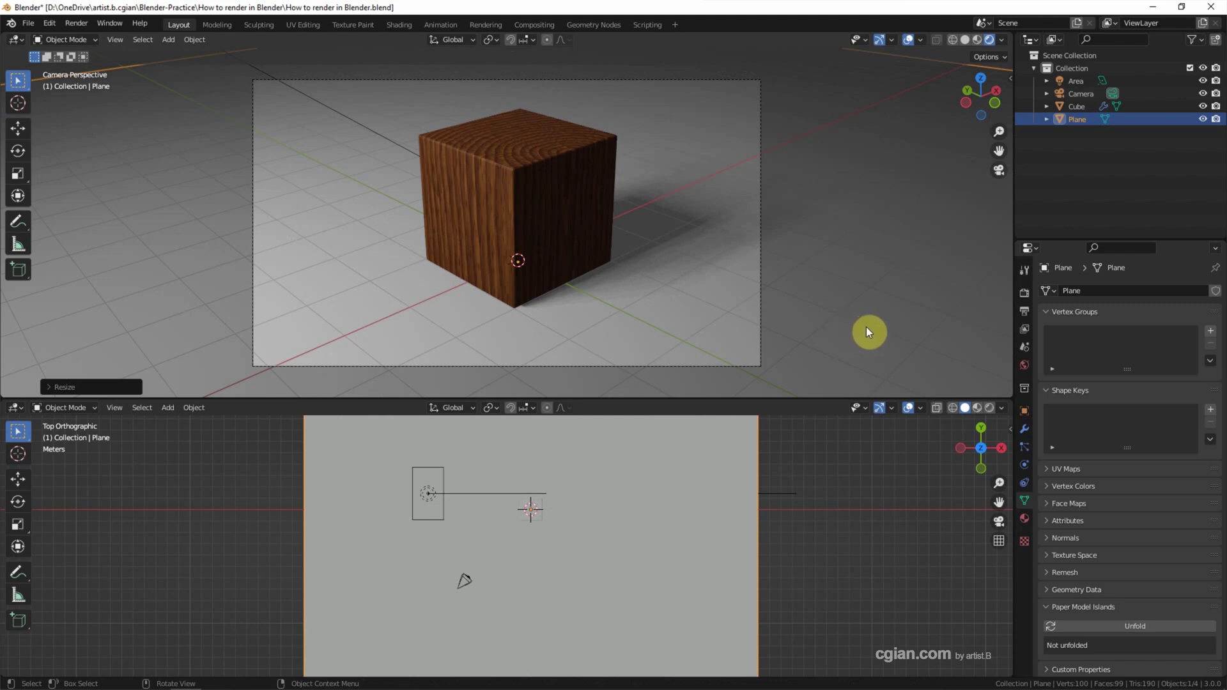
# - Change the Render Engine from Eevee to Cycles and show the Output Properties
pyautogui.click(1025, 297)
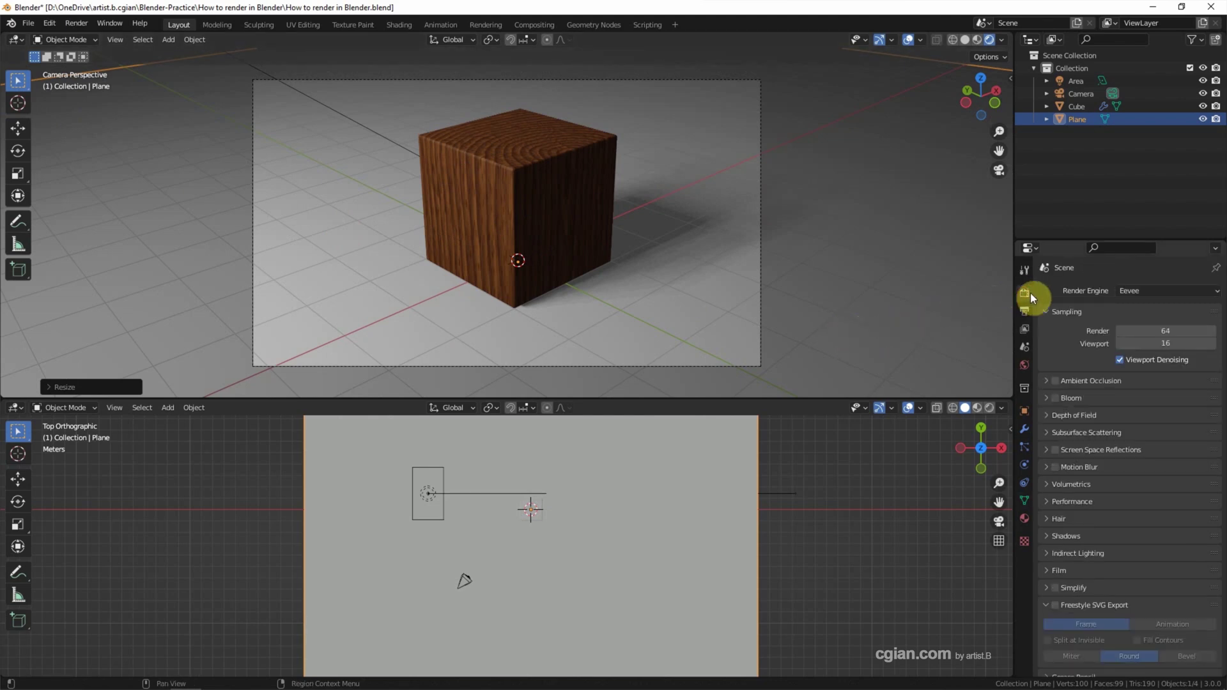
pyautogui.click(1157, 290)
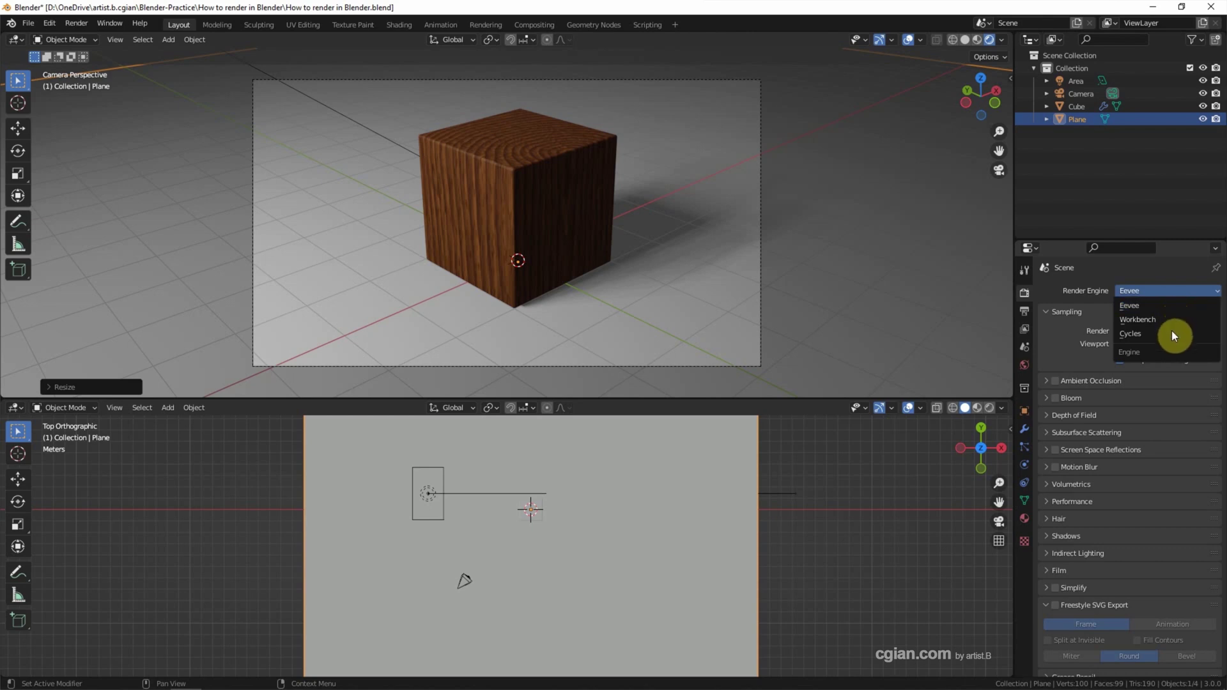
pyautogui.click(1133, 334)
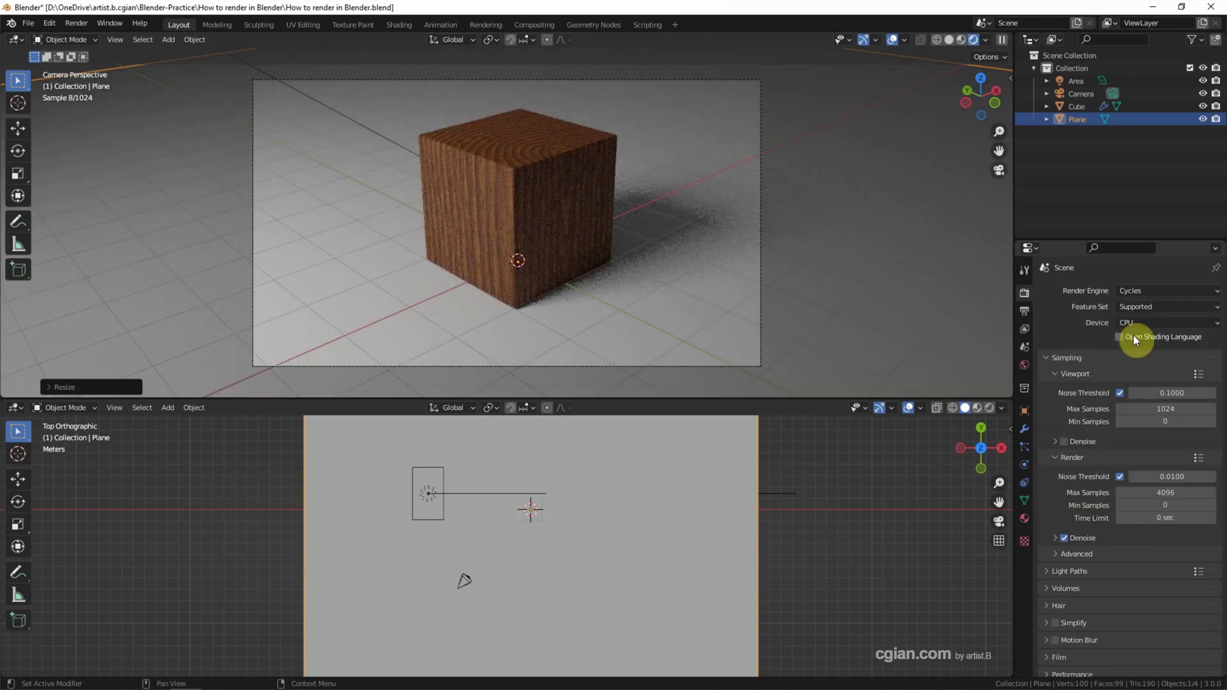
pyautogui.click(1023, 310)
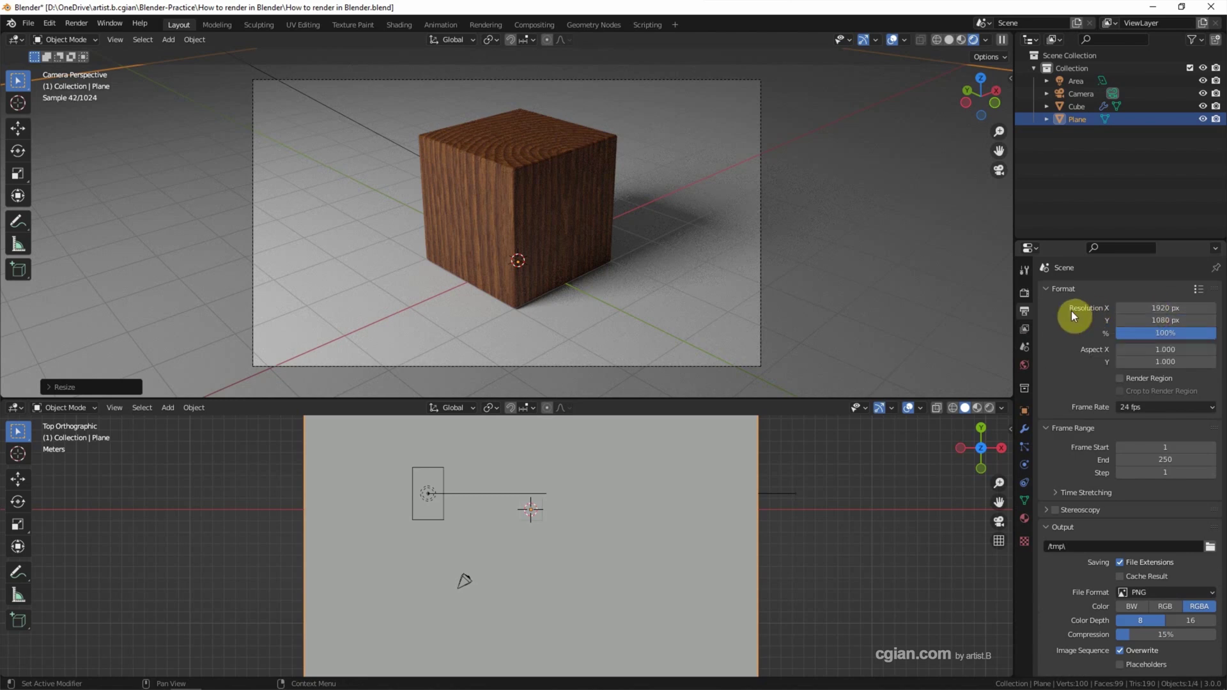
pyautogui.scroll(-1, 1066, 313)
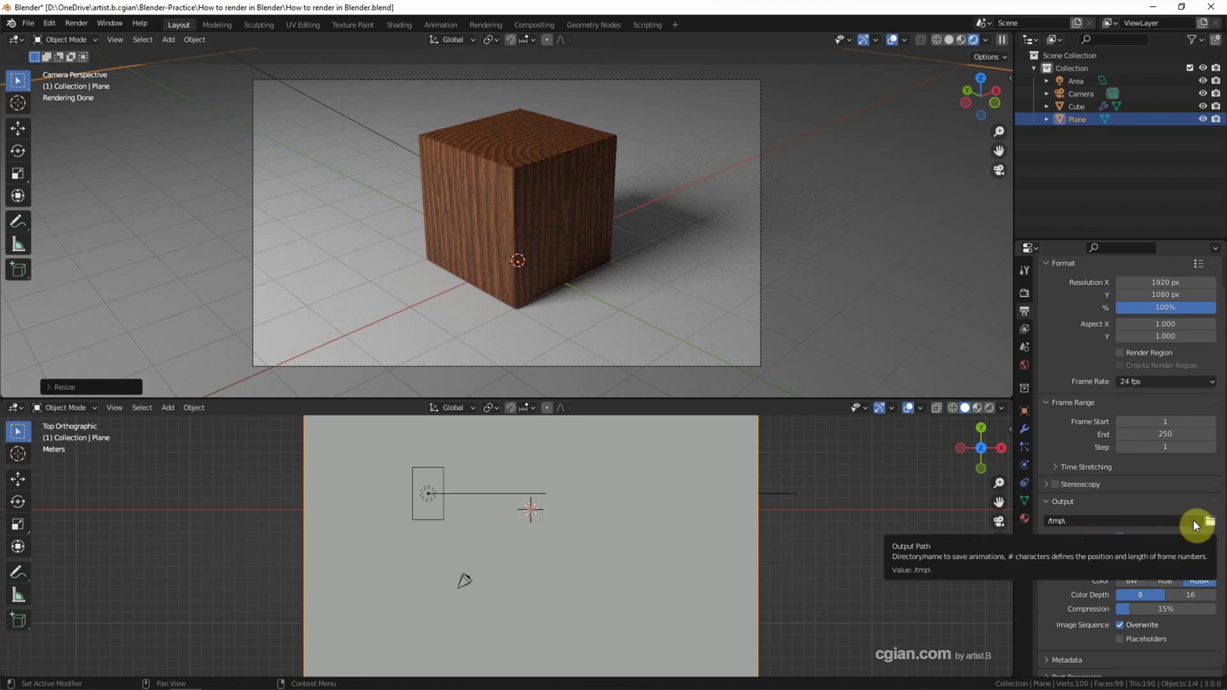
# - Point the Output path to the recent project folder and bring up the File Format list
pyautogui.click(1210, 522)
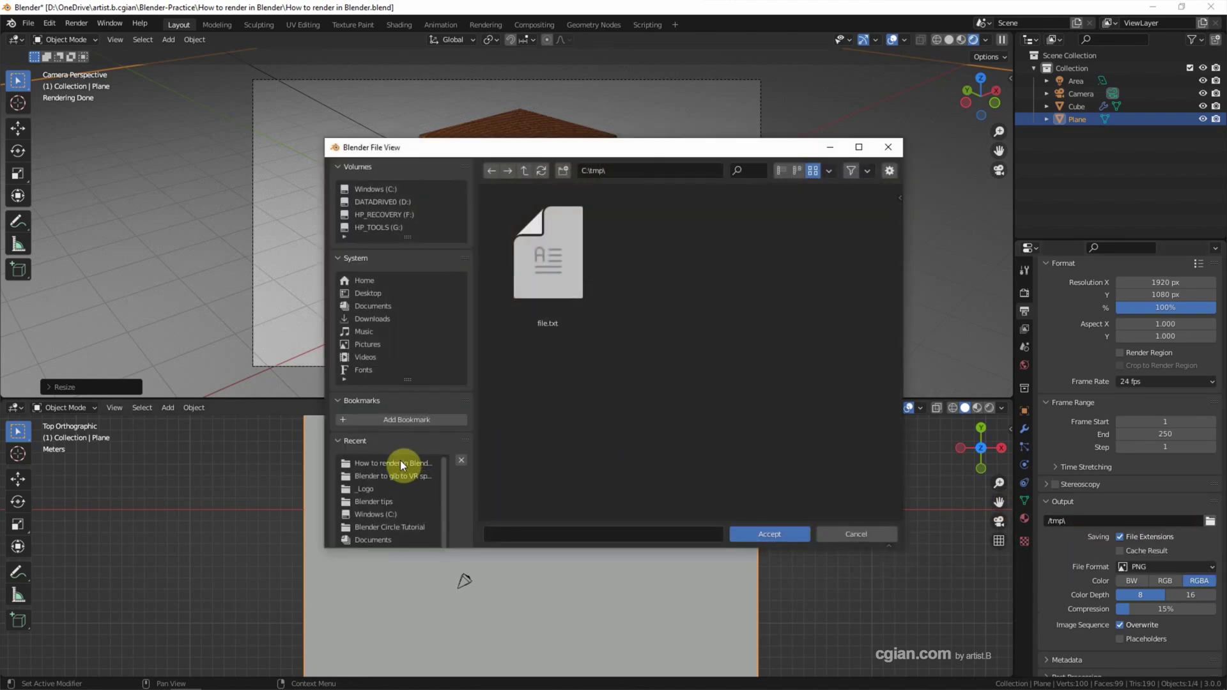
pyautogui.click(399, 464)
pyautogui.click(753, 534)
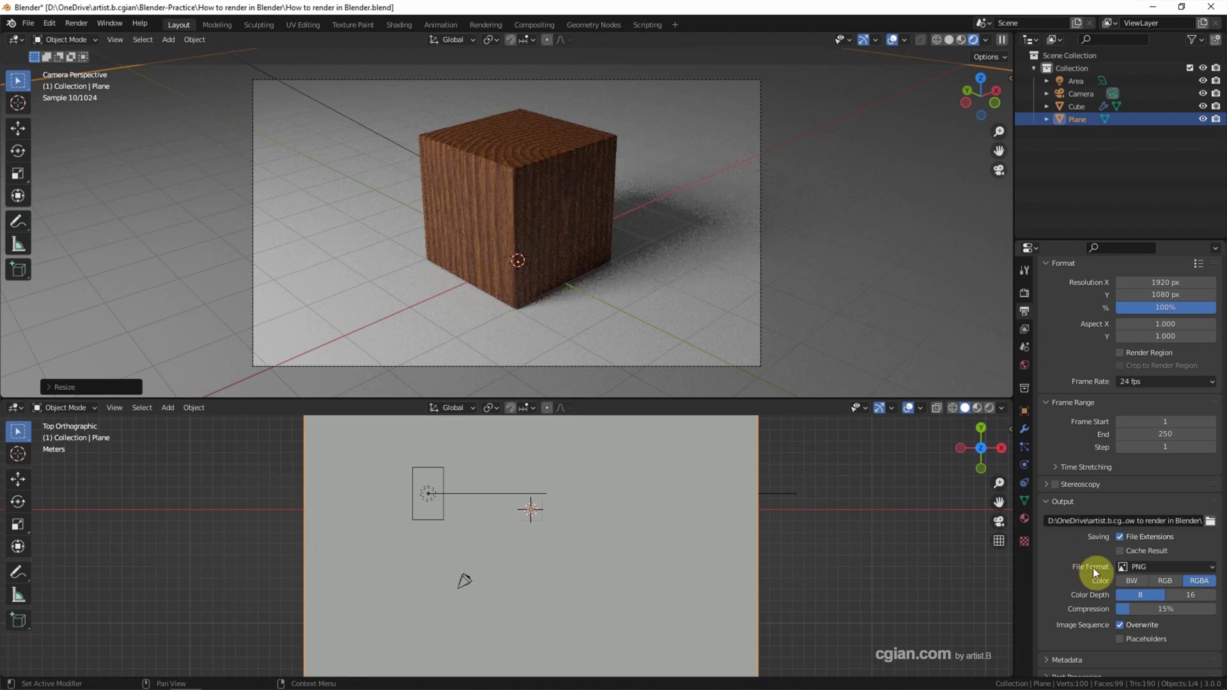
pyautogui.click(1150, 569)
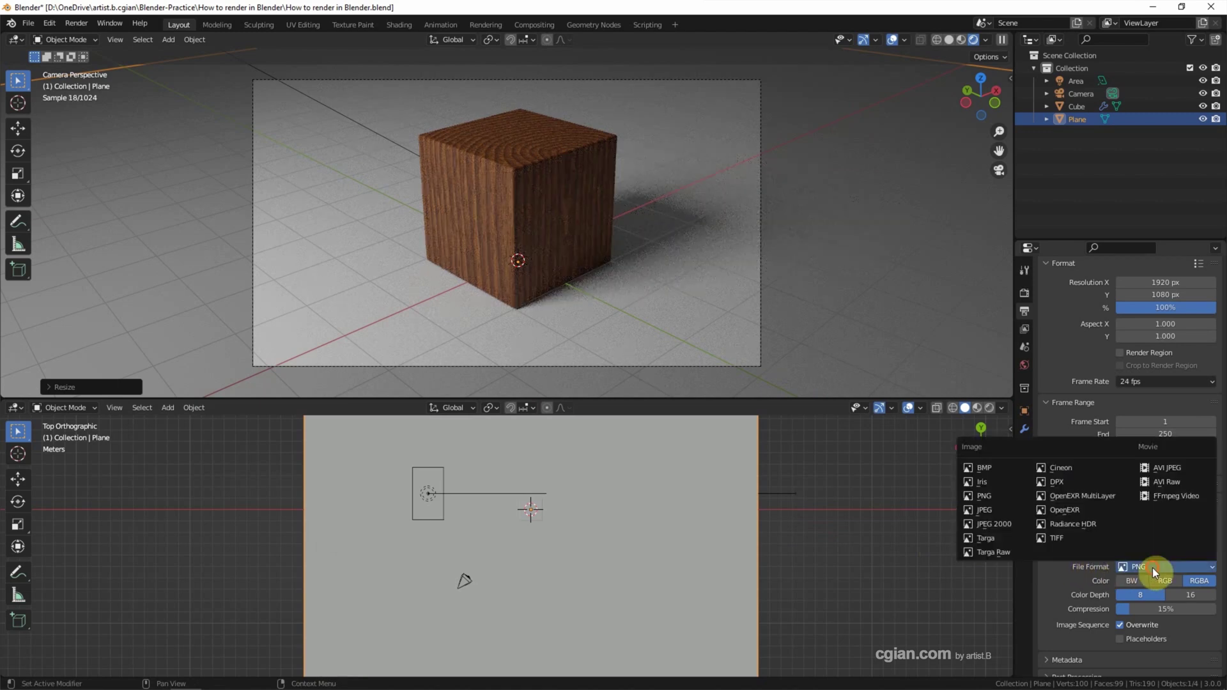